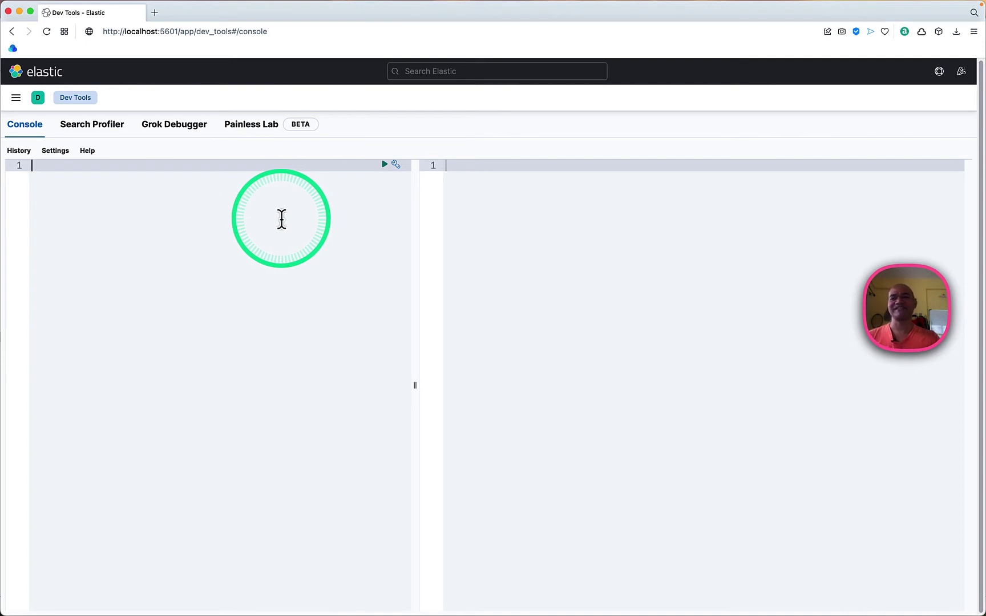
Step: Start a PUT _index_template/students request with index_patterns ["students-*"]
click(242, 195)
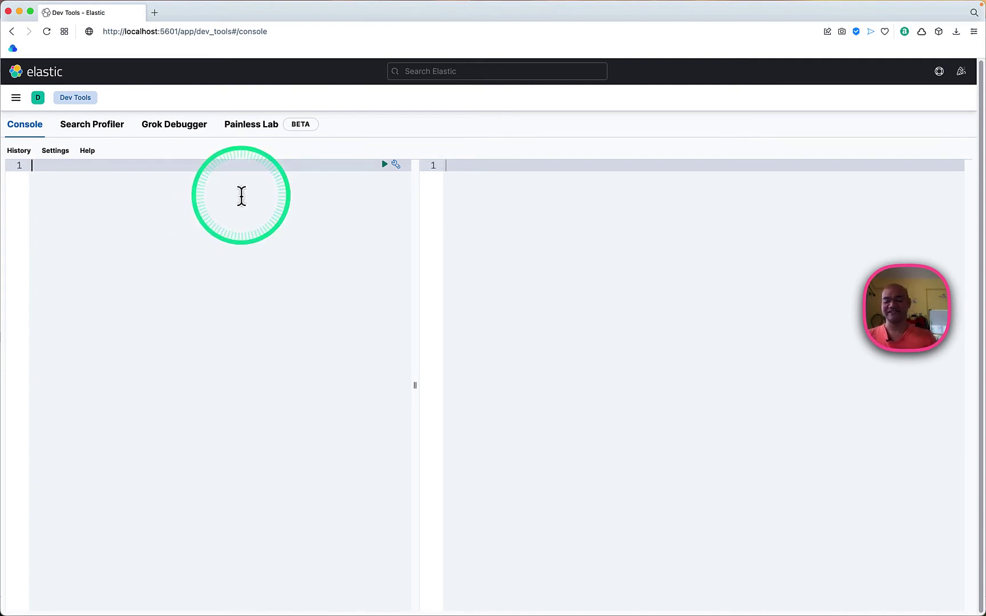
text(PUT _index_t)
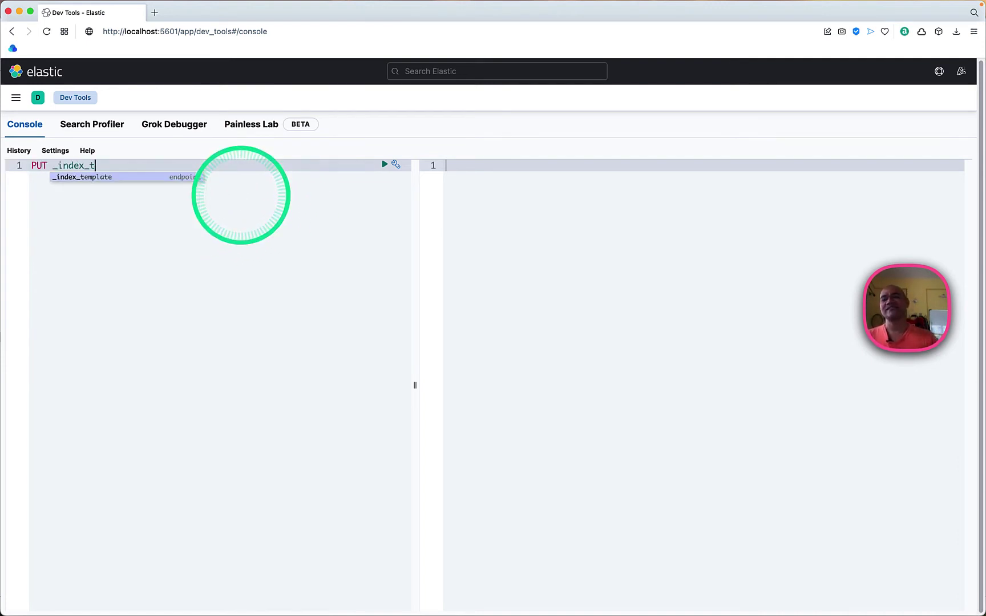
text(emplate/students)
key(Return)
text({)
key(Return)
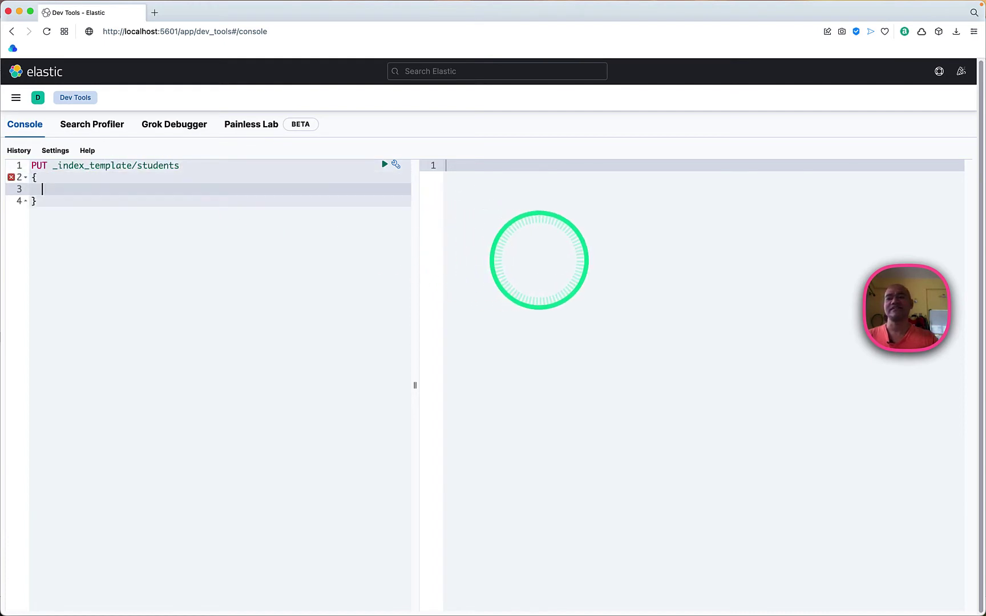
text("index_patter)
key(Return)
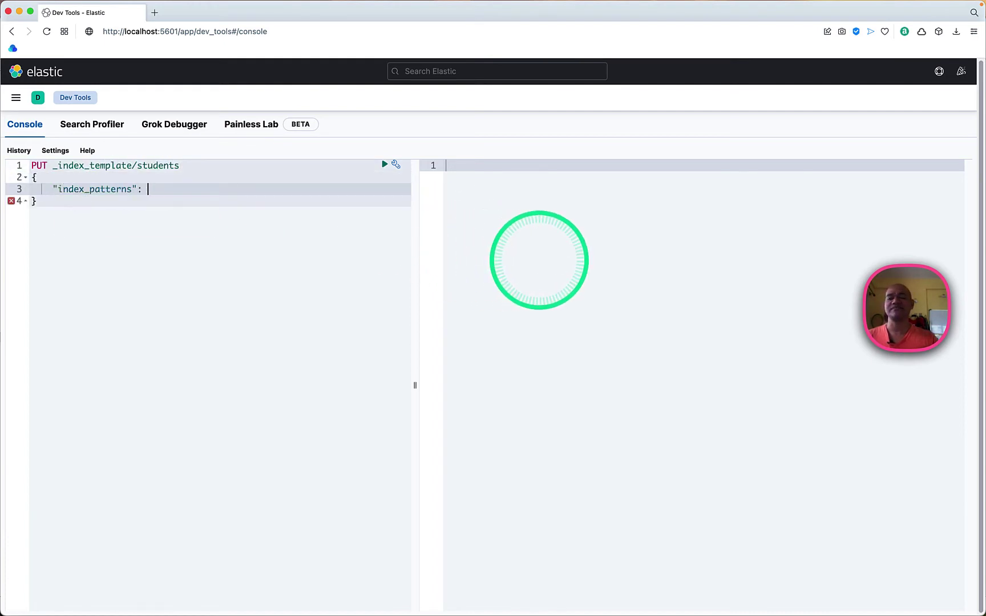
text([)
key(Return)
text("student)
text(s-*)
key(Right)
key(Return)
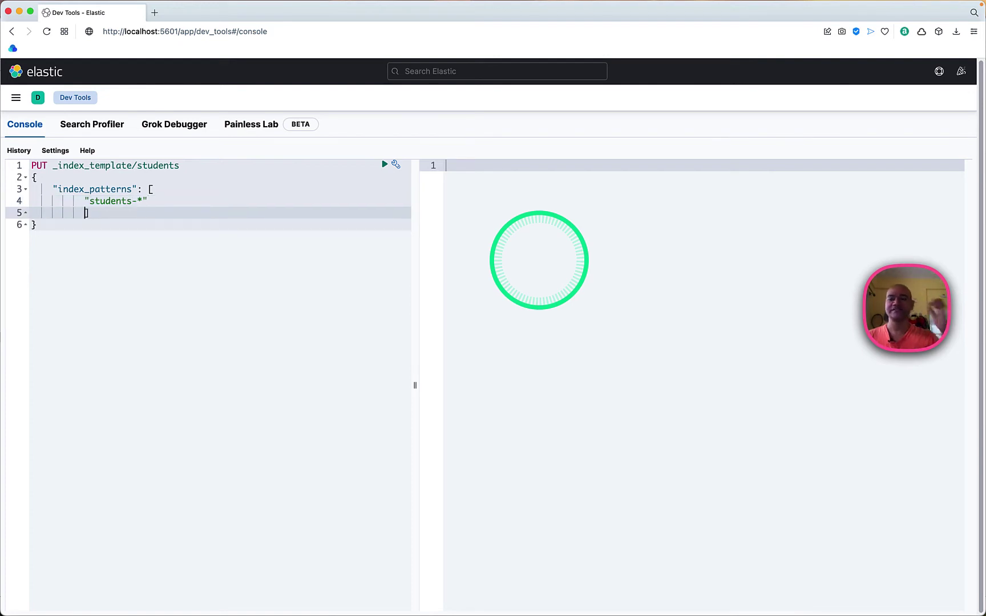
text(],)
Step: Add a template settings block with number_of_shards 1 and number_of_replicas 0
key(Return)
text("templa)
text(te)
key(Return)
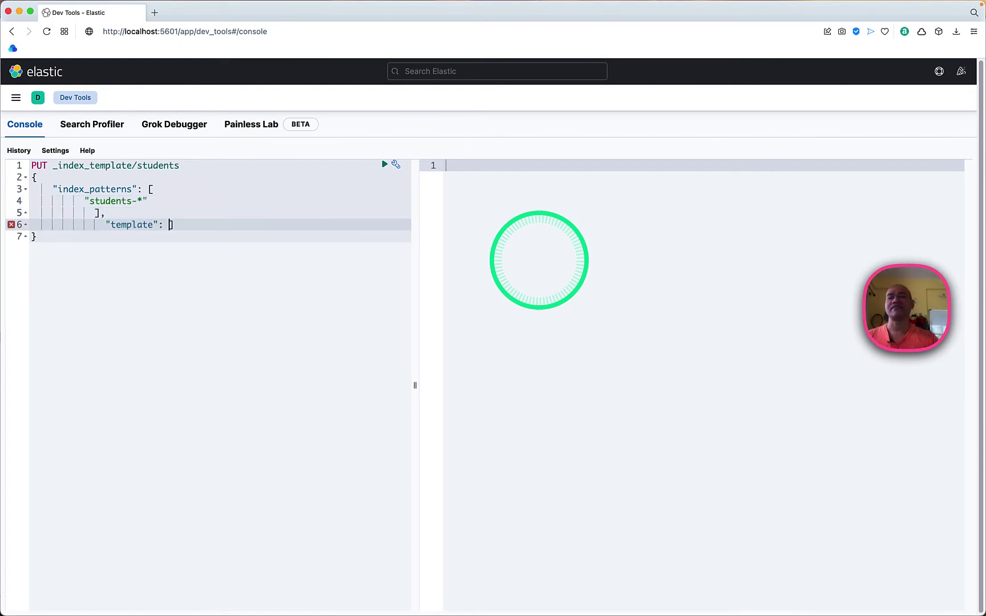
key(Return)
text("settings)
key(Right)
text(: {)
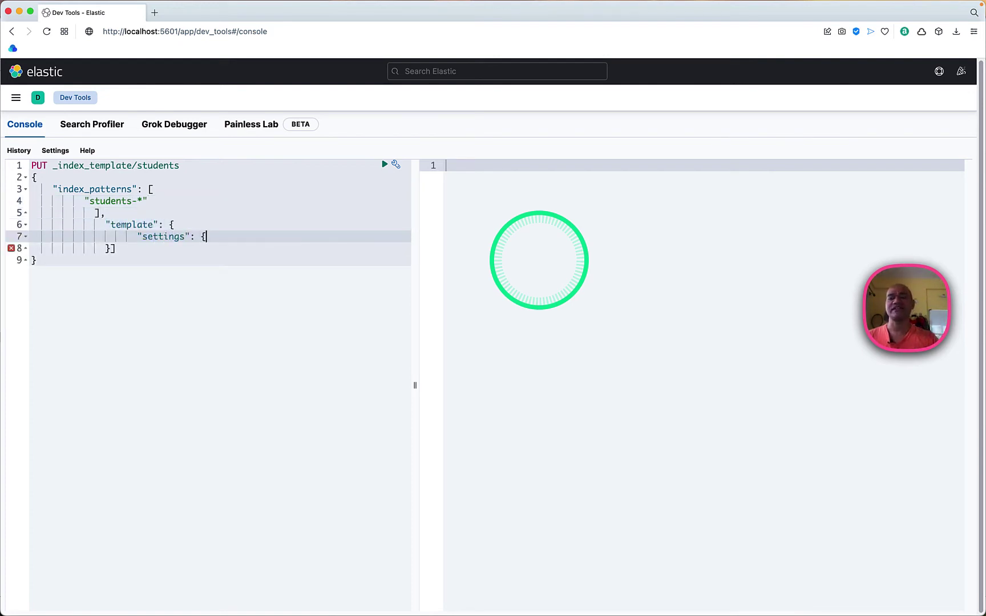
key(Return)
text("number_)
text(of_shards)
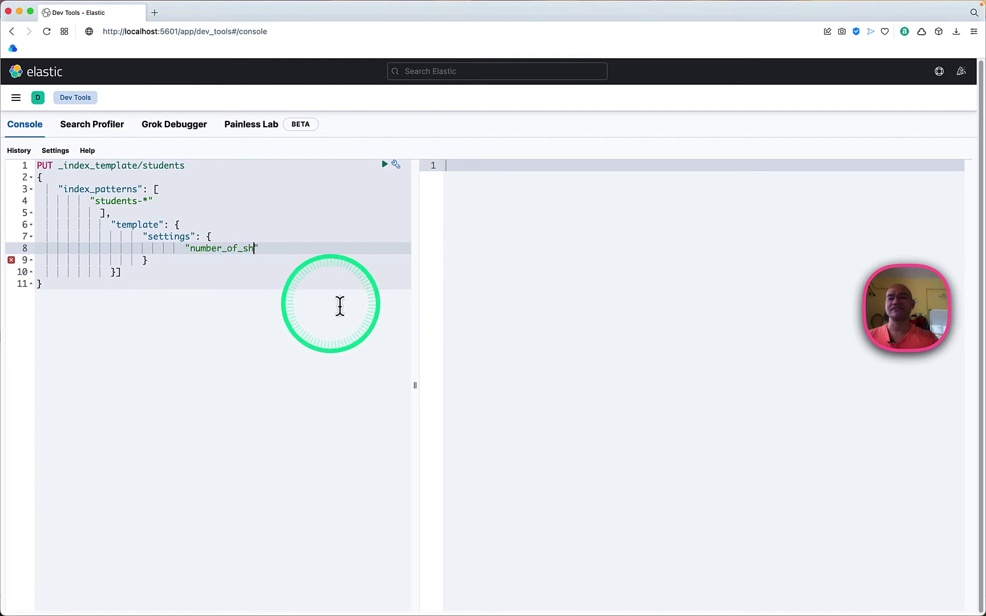
key(Right)
text(: 1,)
key(Return)
text(")
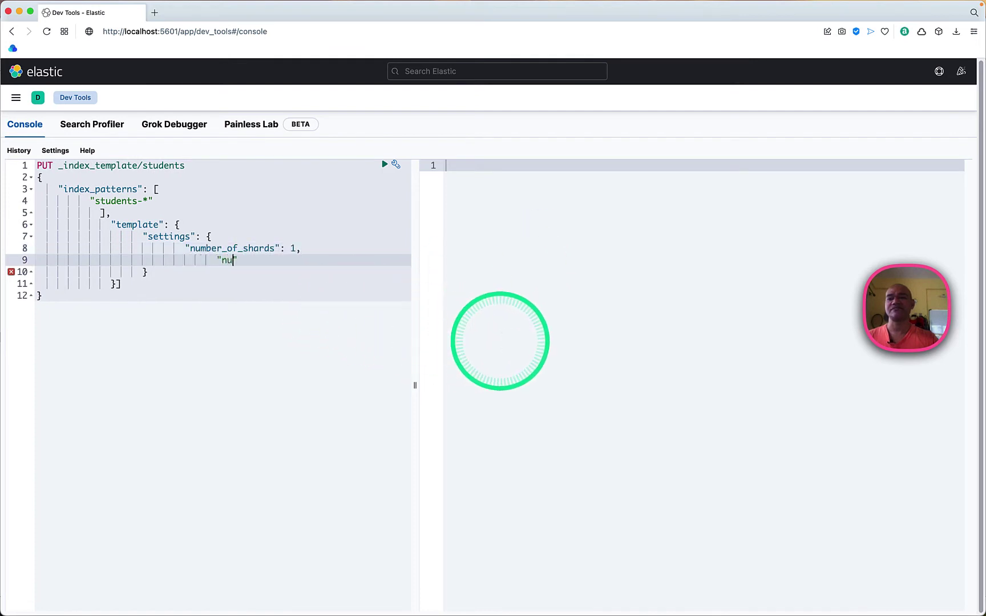
text(number_of_replicas": 0)
key(Return)
text(})
key(Return)
text(})
key(Return)
text(})
Step: Remove the leftover lines, auto-indent the body and send the template request
key(shift+Down)
key(shift+Down)
key(shift+Down)
key(shift+Down)
key(BackSpace)
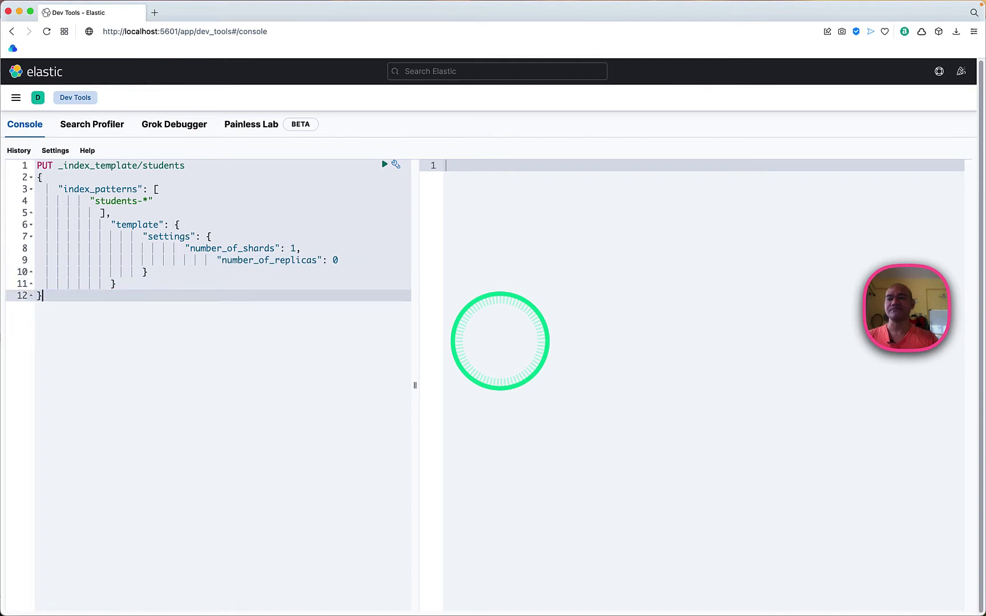
key(super+i)
key(super+Return)
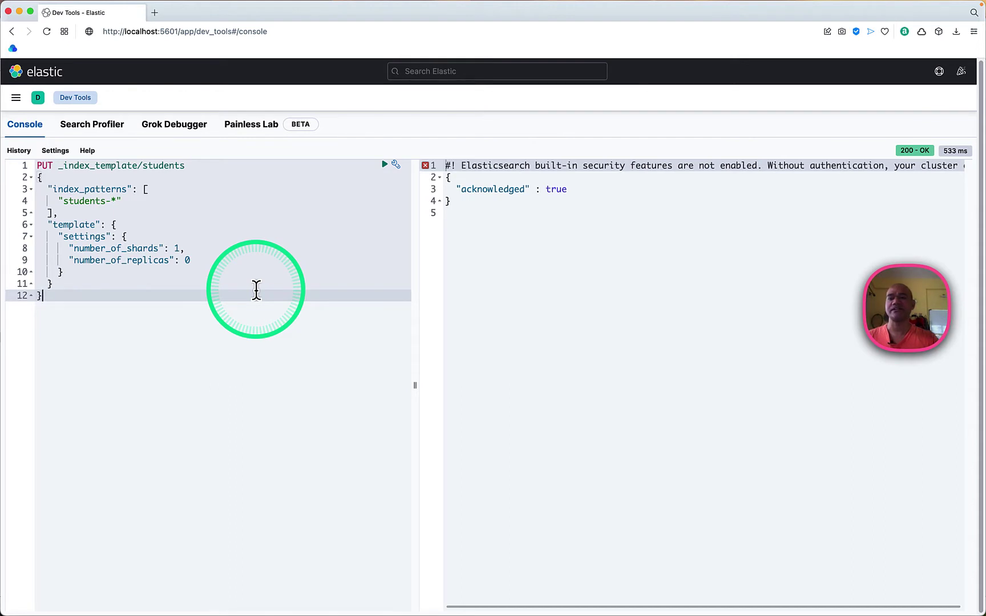
Step: Read and close the console help, then add blank lines below the template request
click(88, 154)
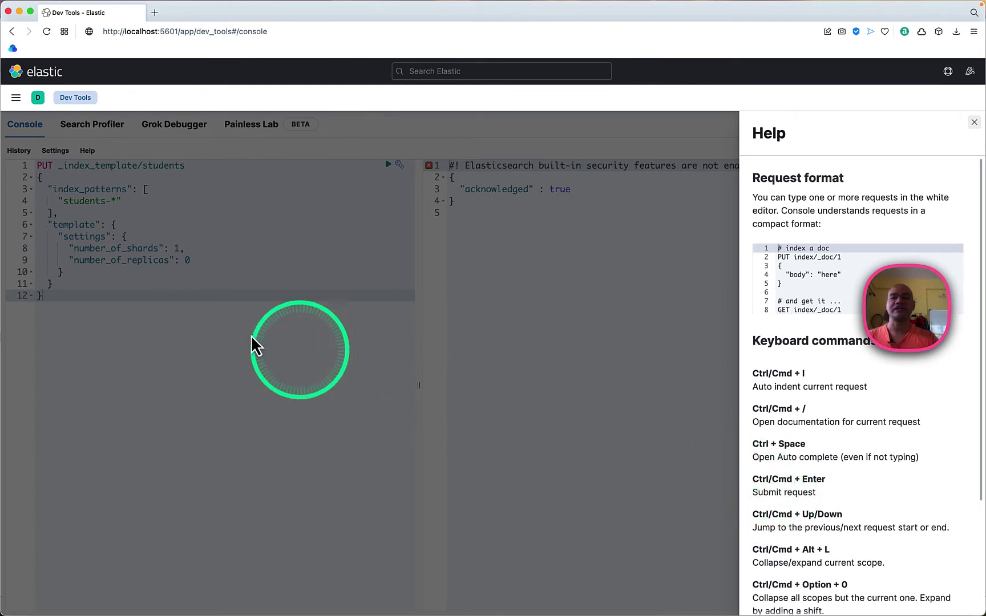
click(214, 323)
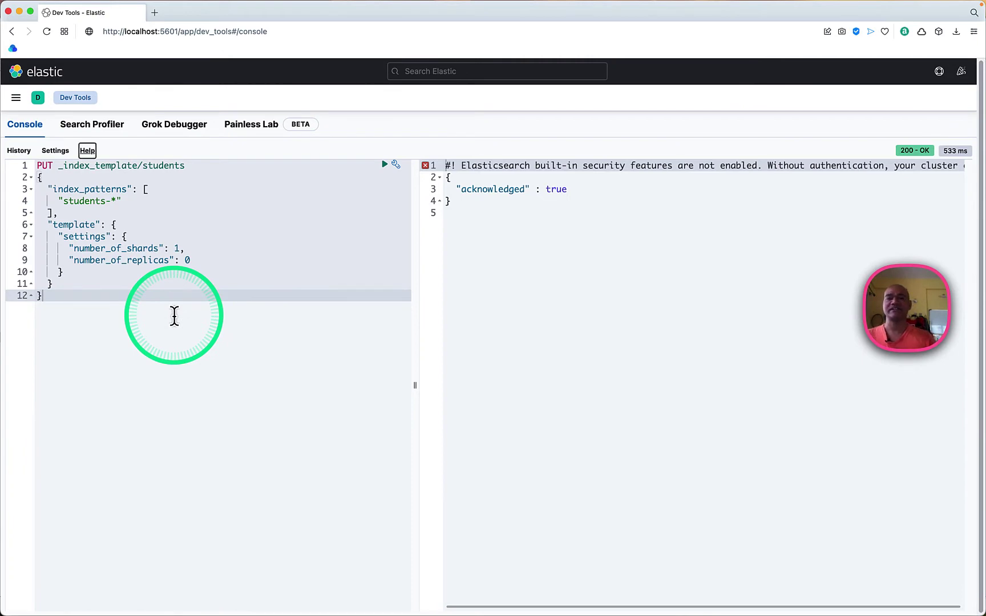
click(117, 308)
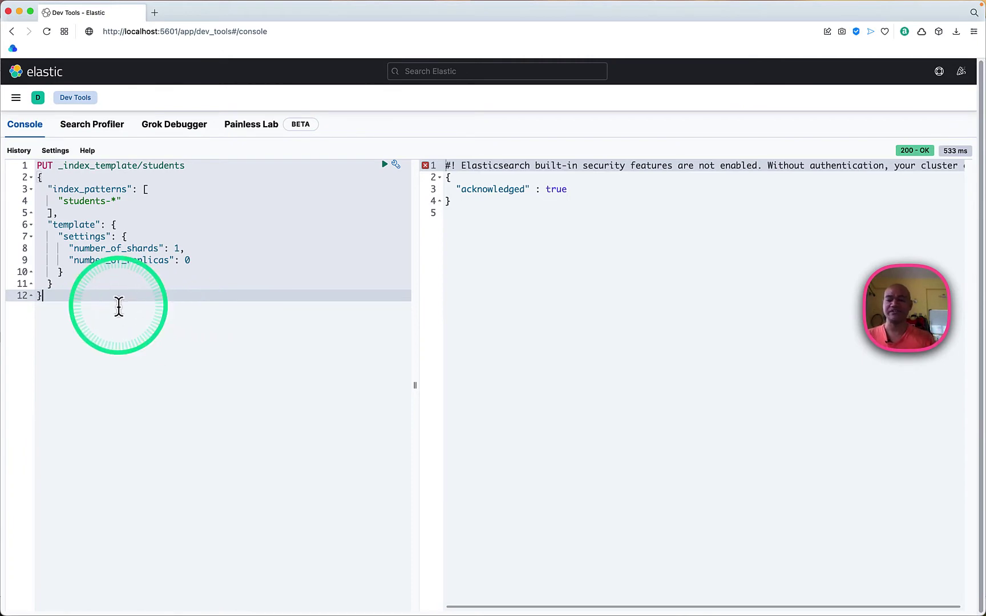
key(Return)
key(Return)
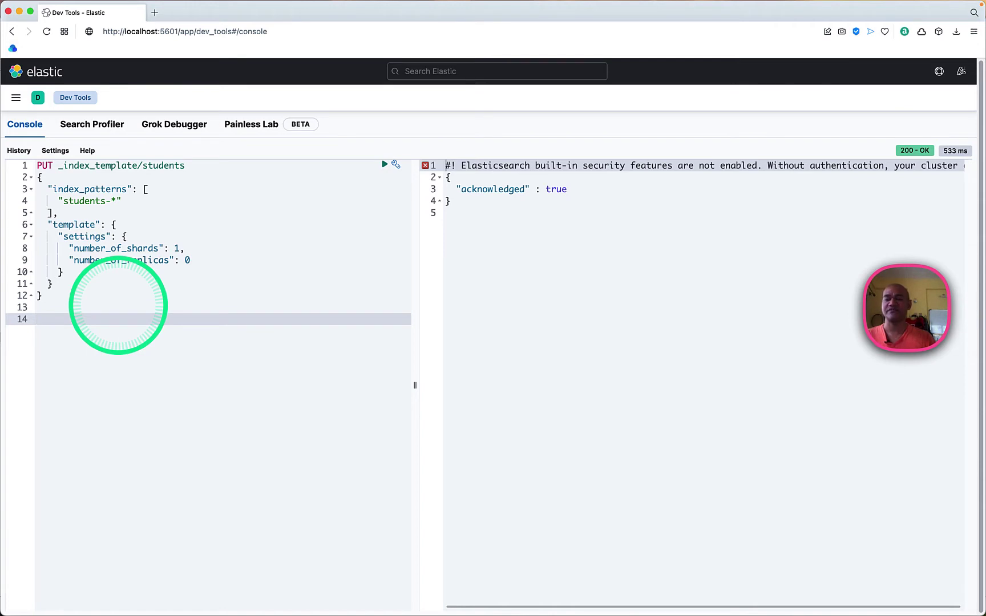
Step: Run GET _index_template/students to check its 1 shard and 0 replicas settings
text(GET _index_templa)
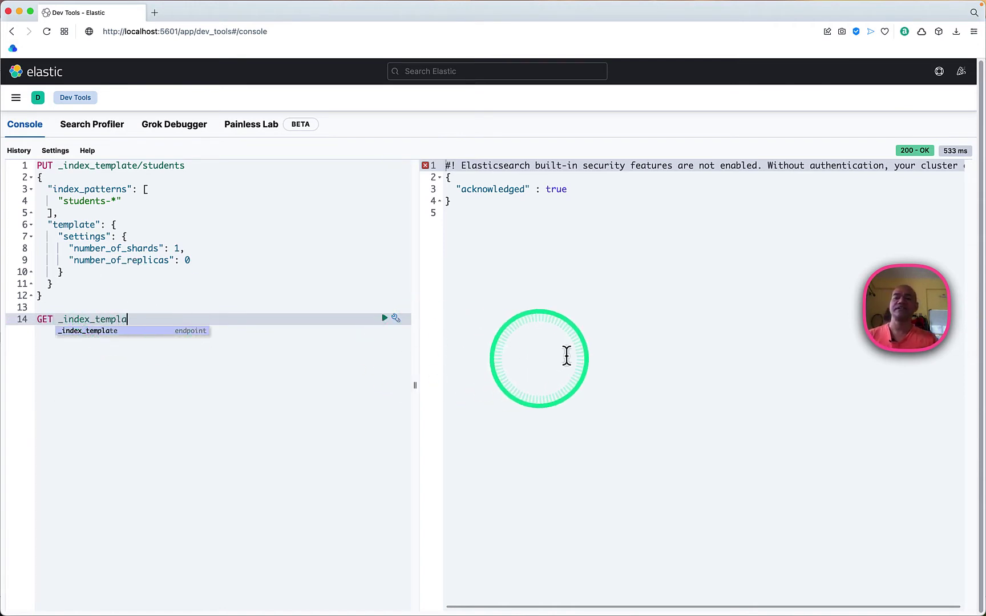
text(te/students)
key(super+Return)
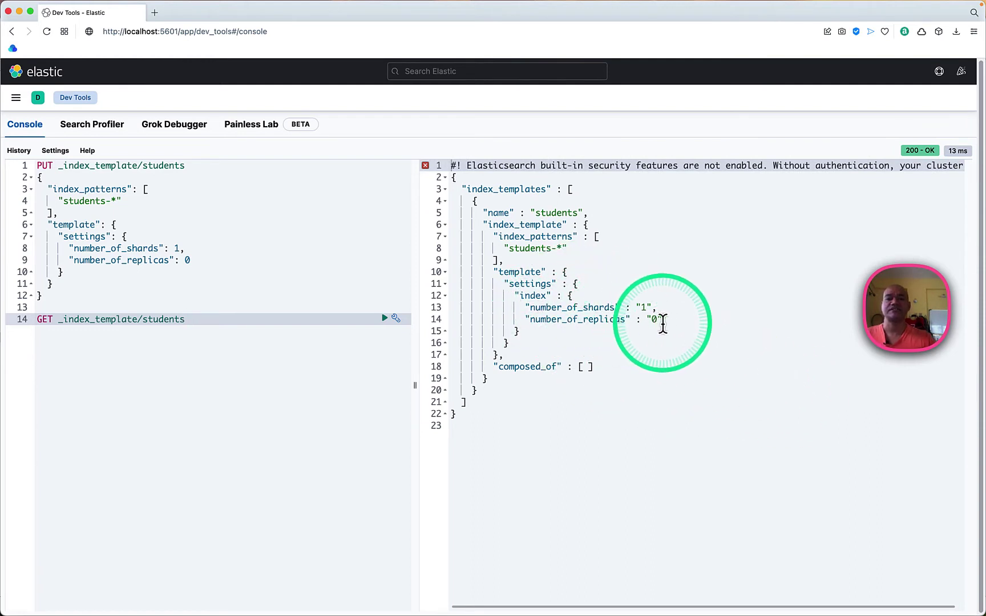
key(Return)
key(Return)
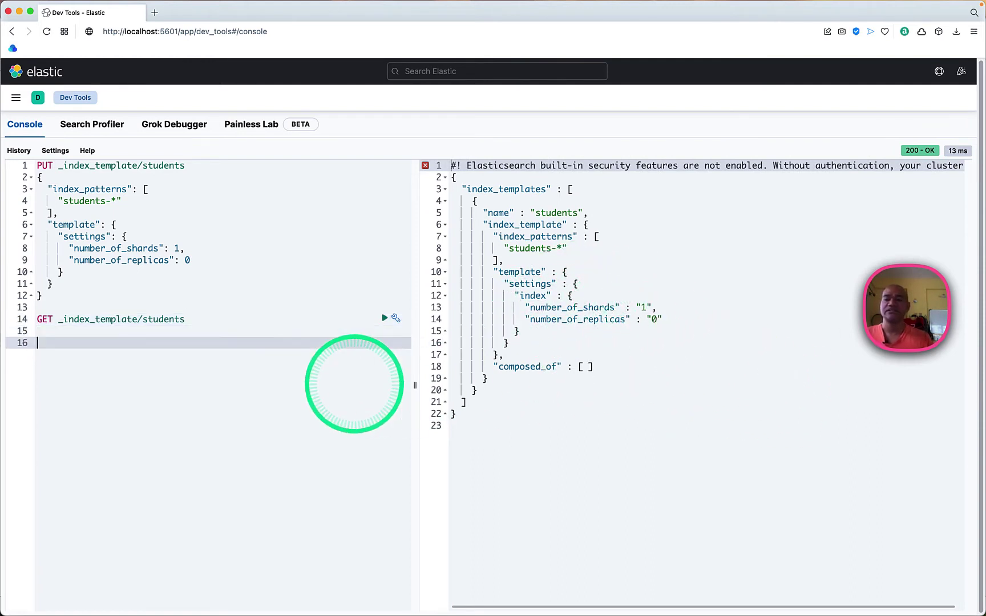
Step: Create the students-2022 index with PUT, then write GET students-2022 below it
text(PUT students-2022)
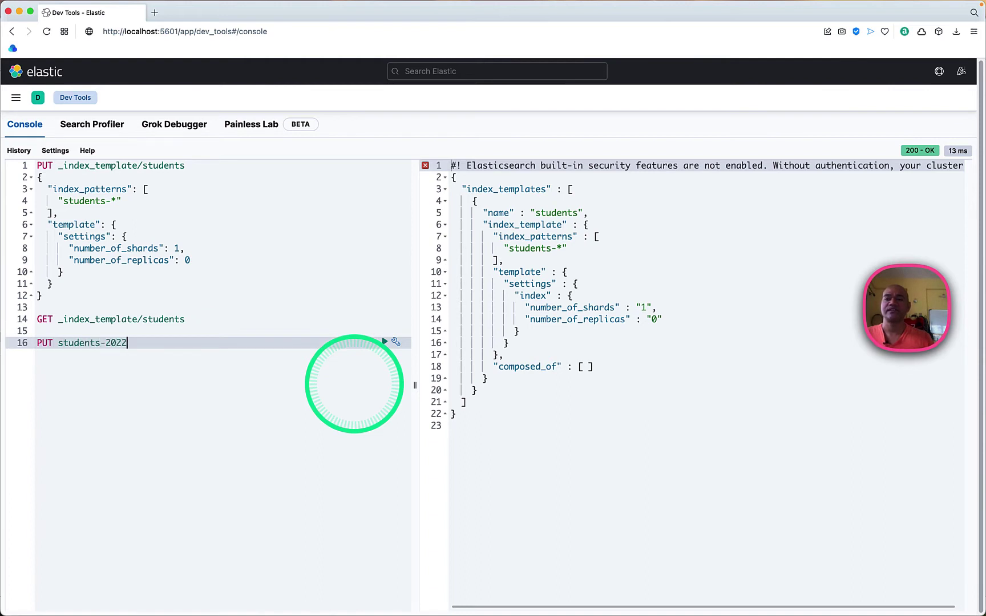
key(super+Return)
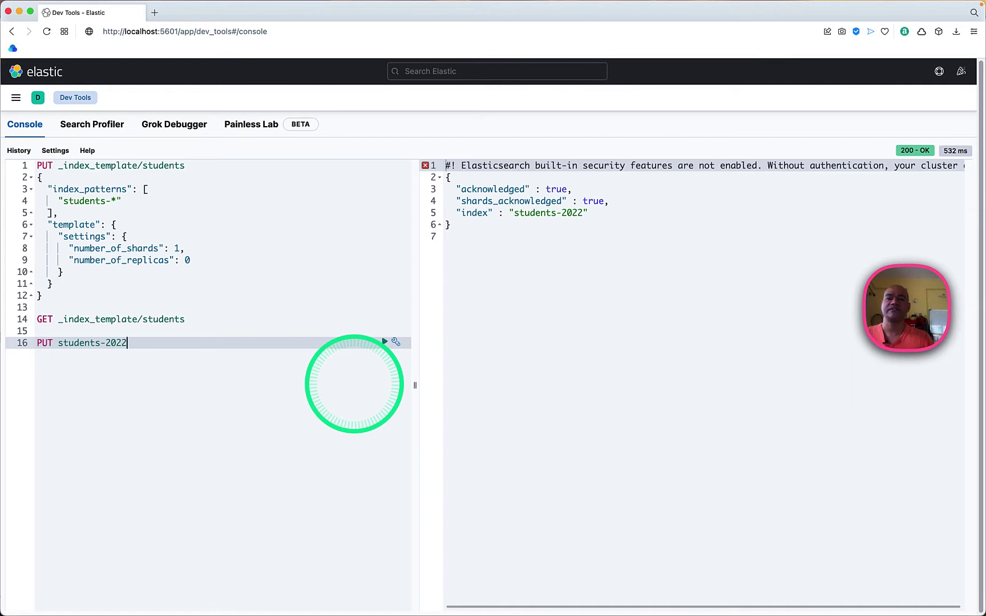
key(Return)
key(Return)
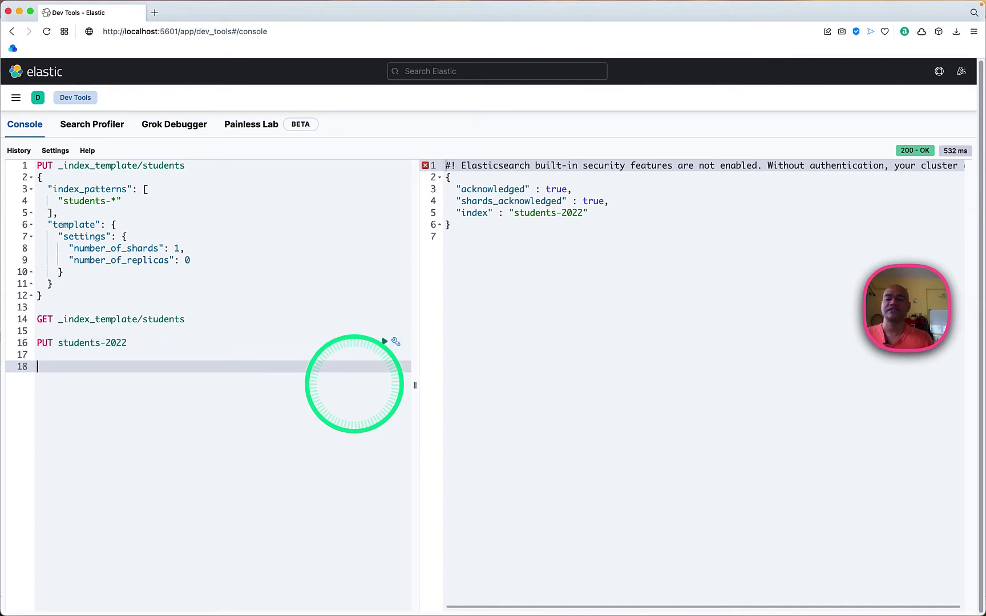
text(GET students-2022)
Step: Run GET students-2022 and highlight number_of_shards "1" and number_of_replicas "0" in the response
click(384, 365)
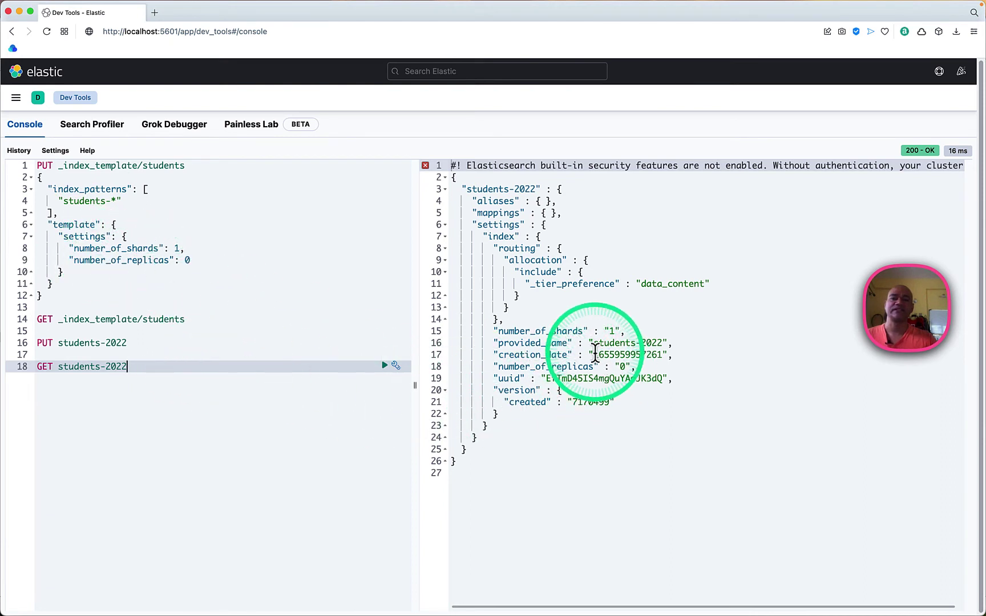
drag(495, 366, 649, 370)
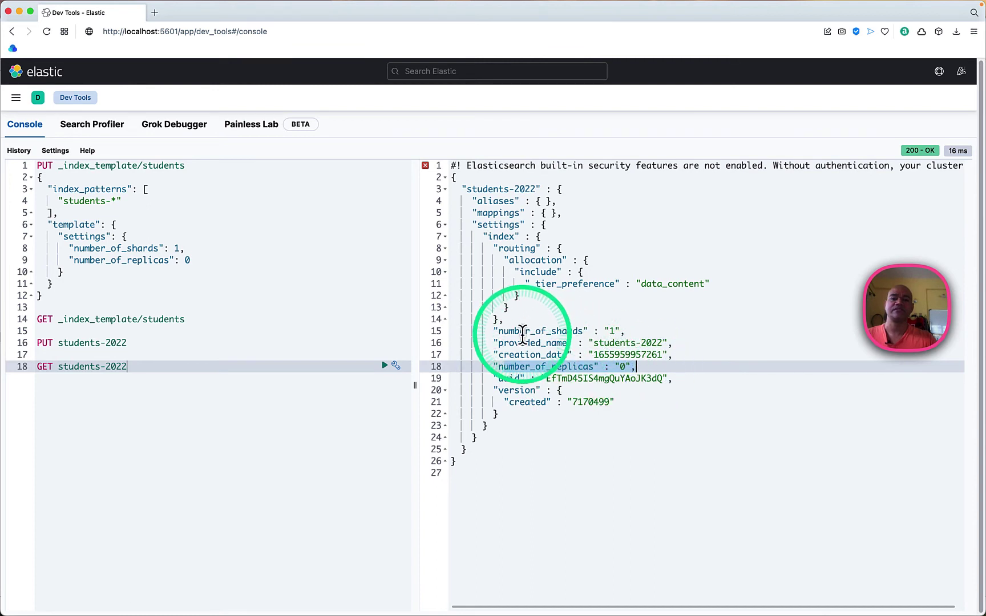
click(583, 367)
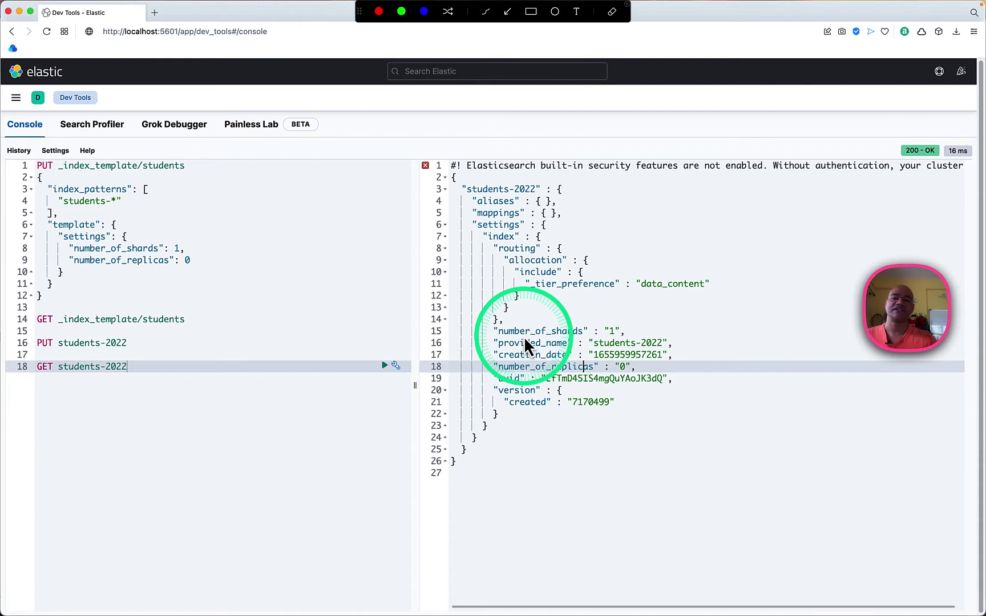
mouse_move(479, 321)
mouse_down()
mouse_move(534, 344)
mouse_move(656, 344)
mouse_up()
drag(490, 359, 678, 385)
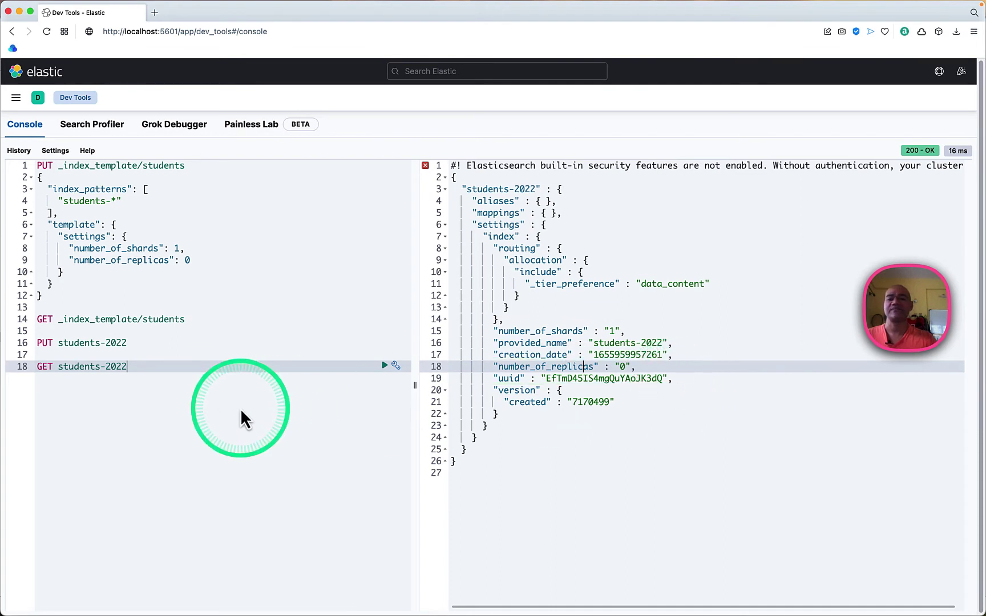
Step: Run GET _cat/indices?v and highlight the students-2022 row showing pri 1, rep 0
key(Return)
key(Return)
text(GE)
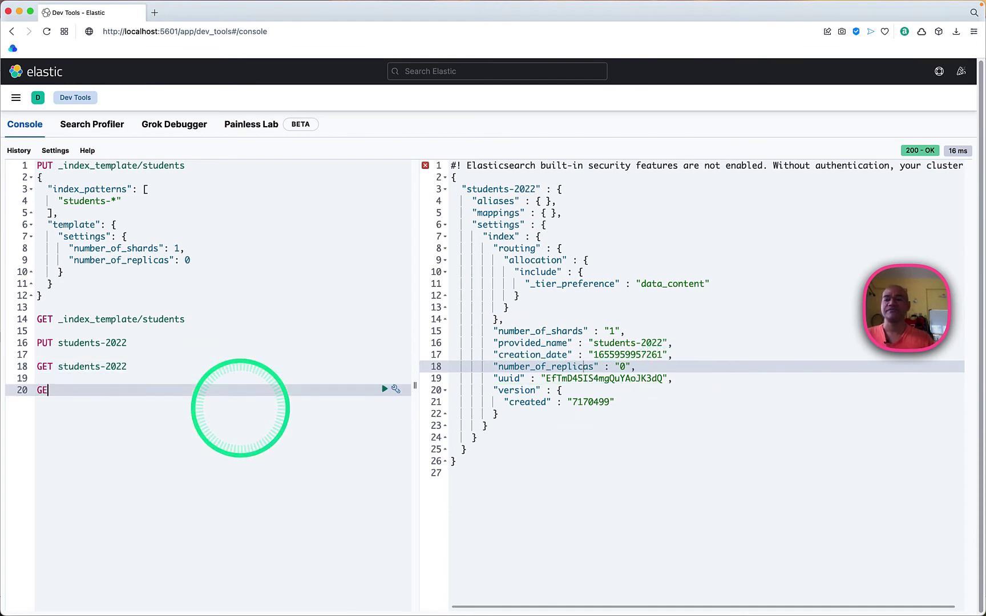
text(T _cat/indices?v)
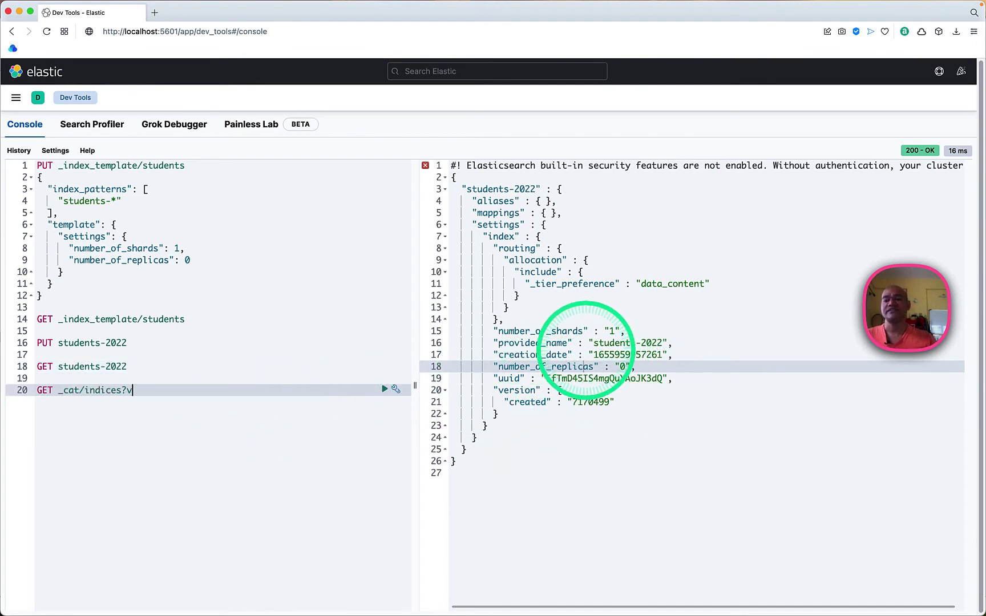
key(super+Return)
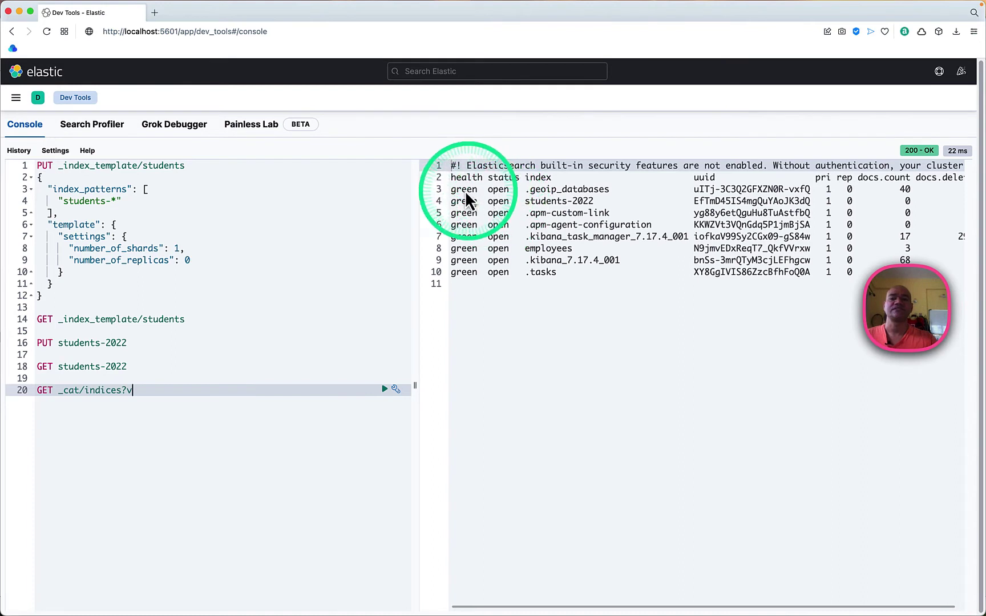
mouse_move(459, 190)
mouse_down()
mouse_move(604, 211)
mouse_move(825, 216)
mouse_move(864, 207)
mouse_up()
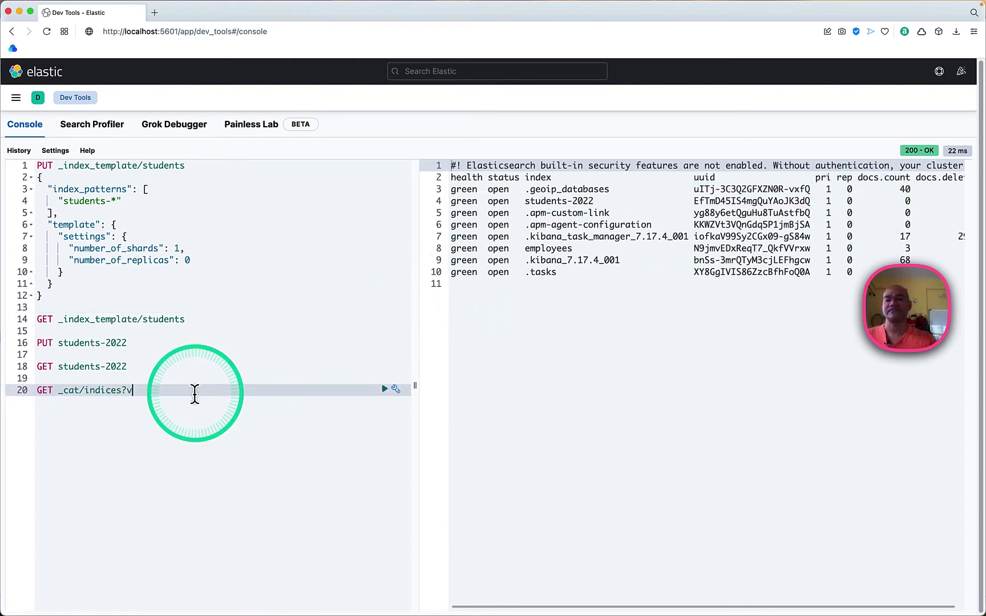
Step: Delete the students-2022 index with DELETE students-2022
key(Return)
key(Return)
text(DE)
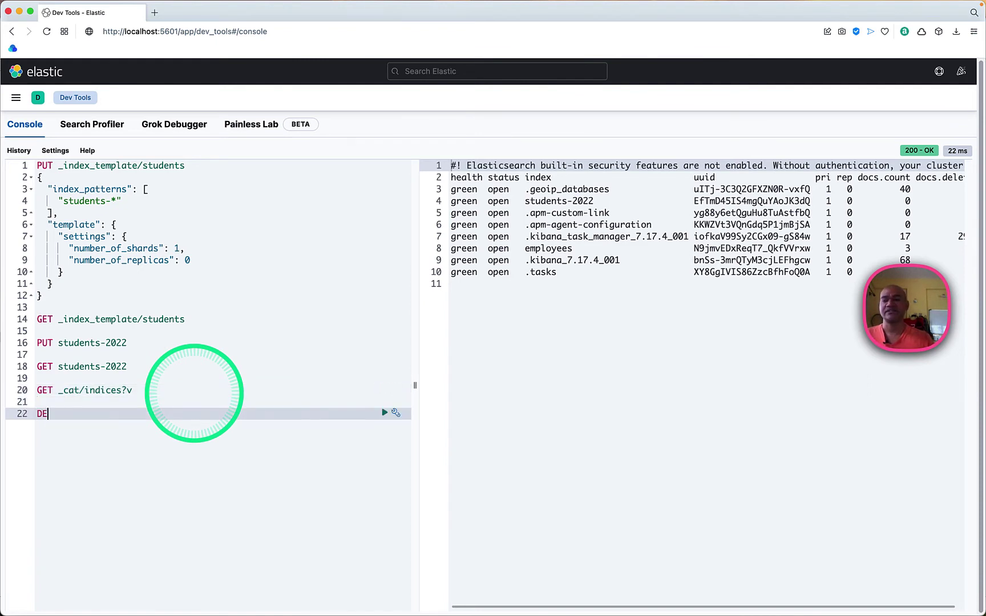
text(LETE students-2022)
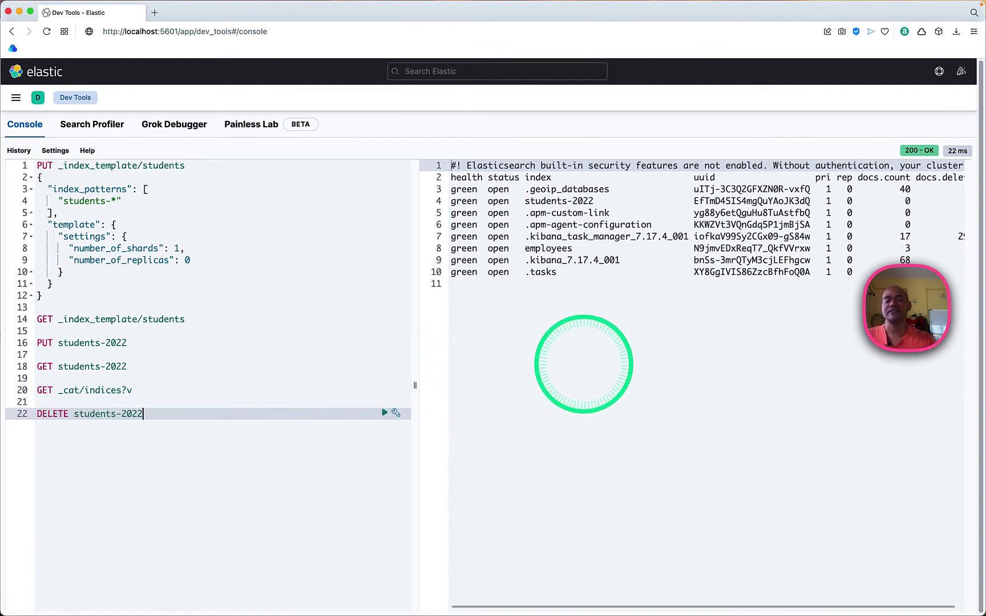
key(super+Return)
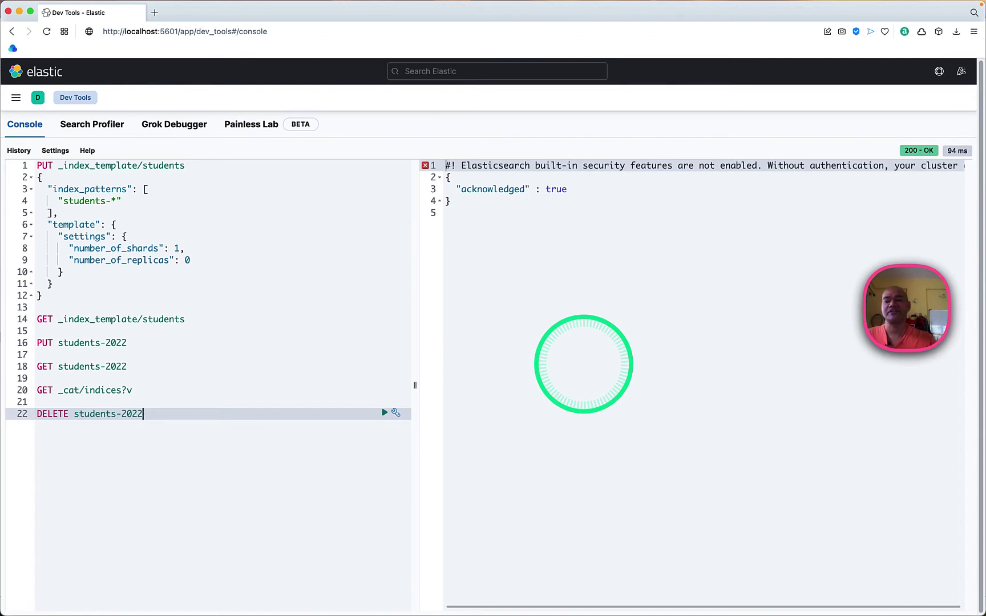
key(Return)
key(Return)
key(Return)
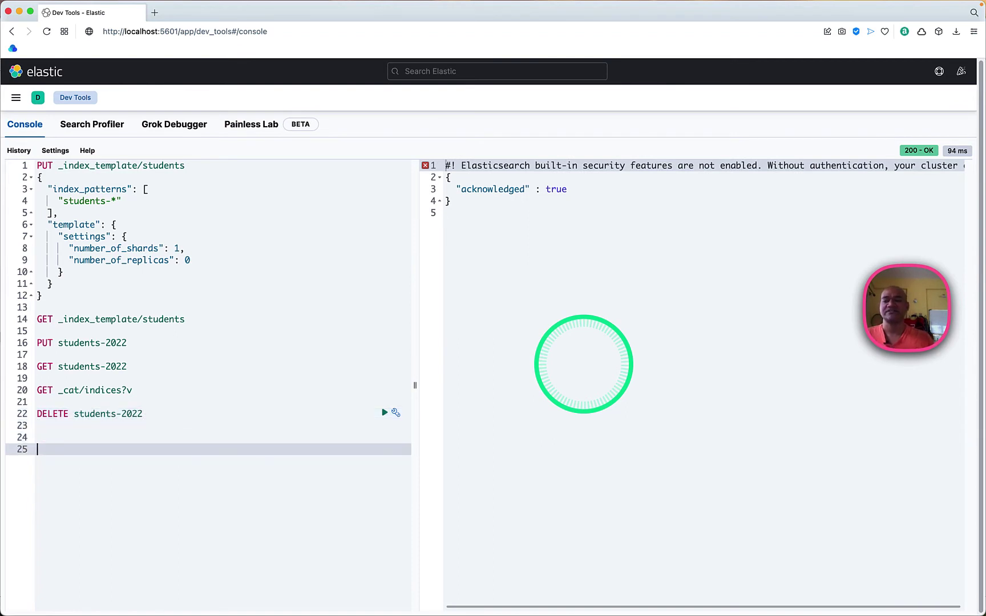
Step: Delete the students index template with DELETE _index_template/students
key(Up)
text(DELETE _i)
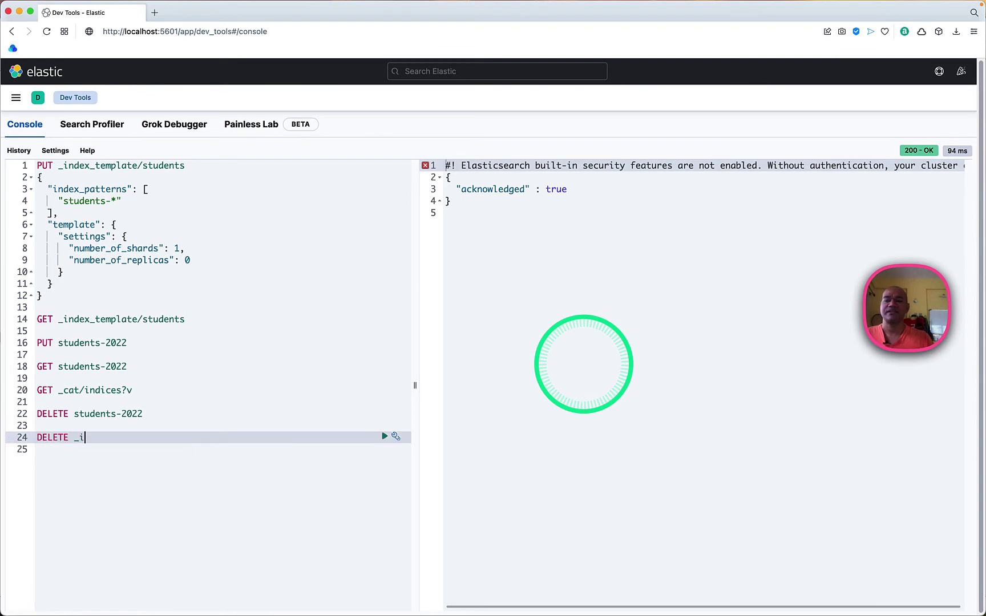
text(ndex_template/stude)
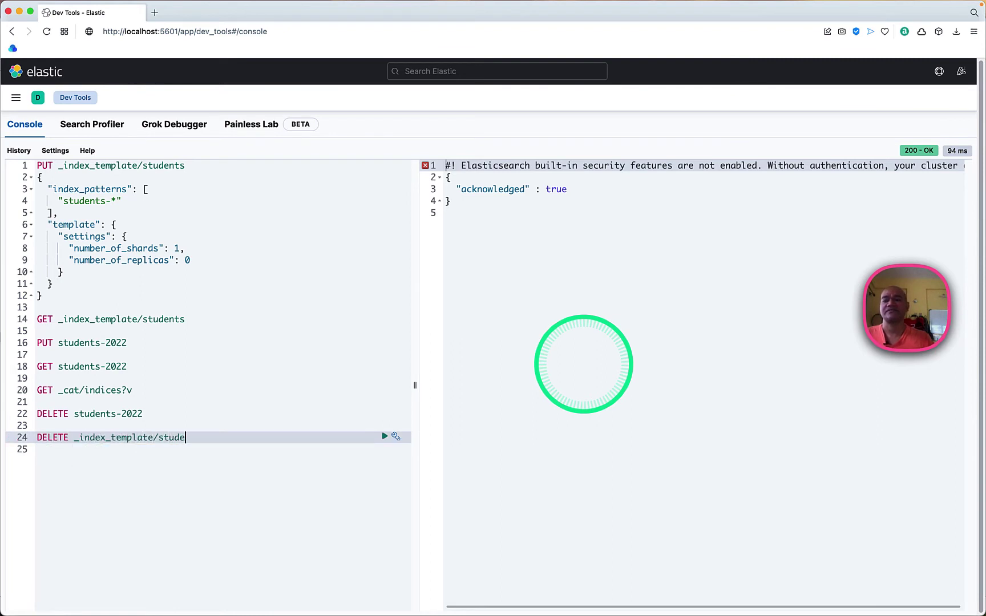
text(nts)
key(Delete)
key(super+Return)
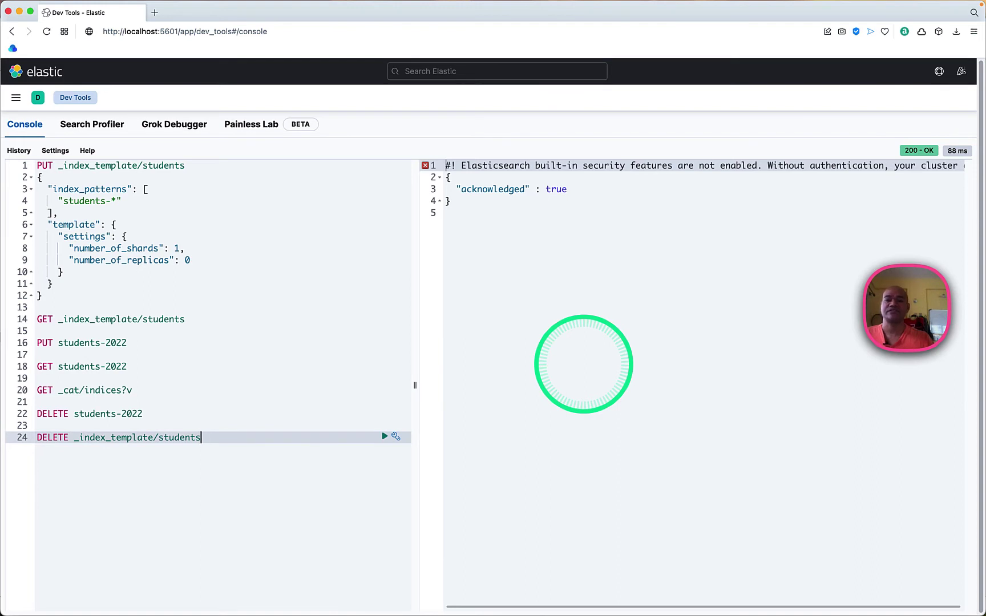
key(Return)
key(Return)
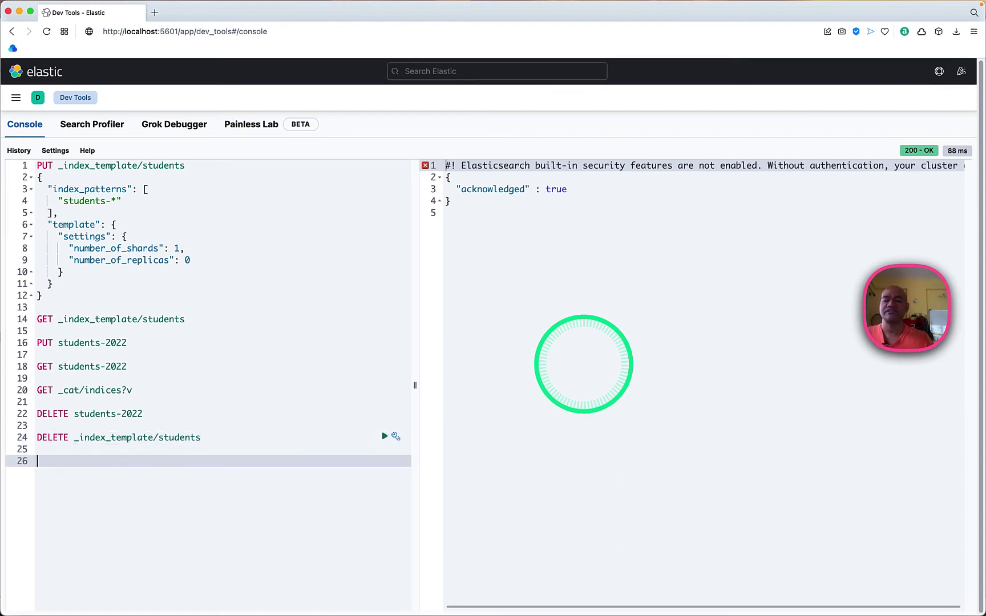
Step: Start a PUT _component_template/mysettings request with a template.settings block
text(PUT _compon)
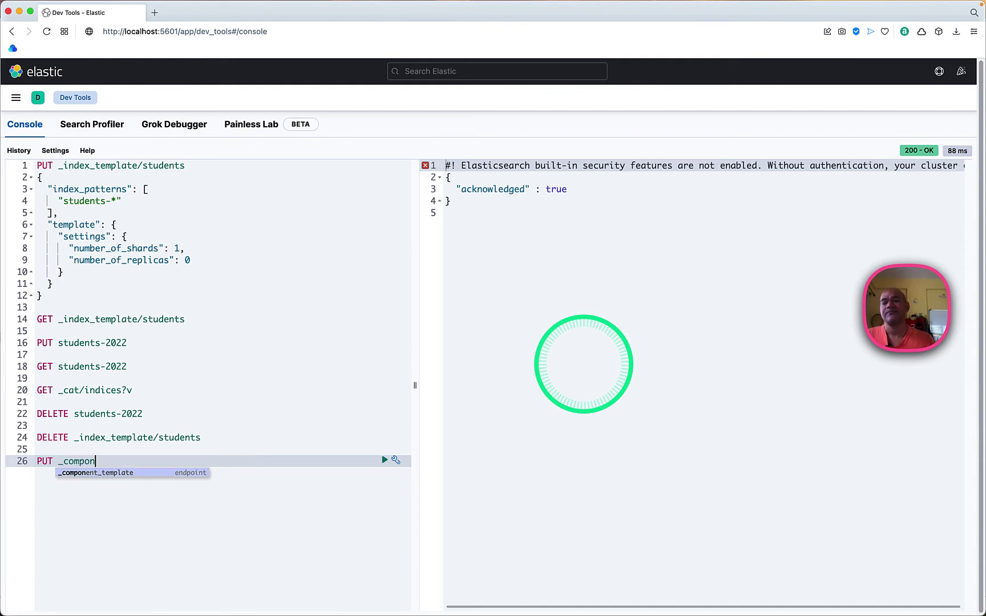
text(ent_template/mysett)
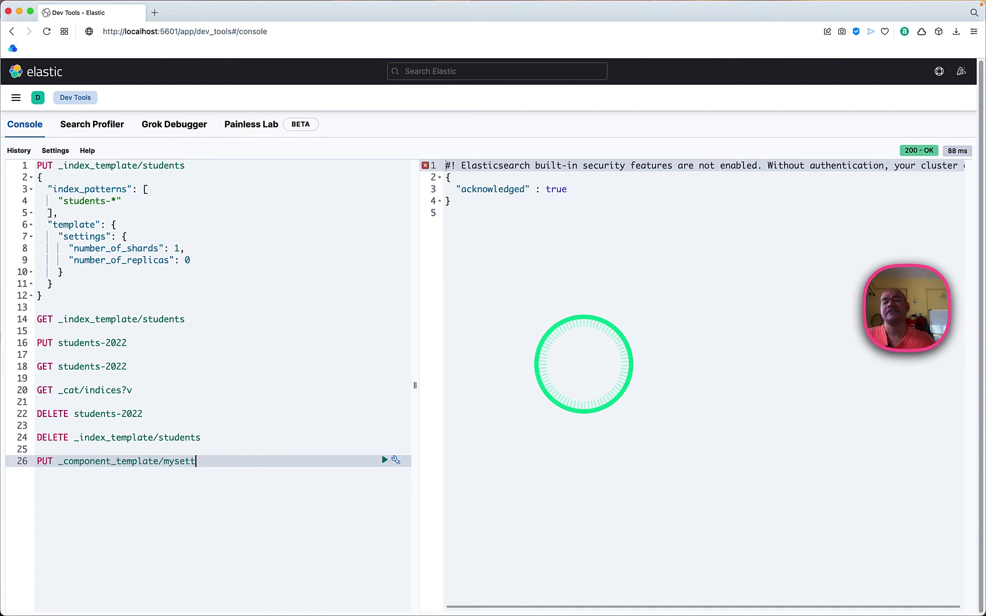
text(ings)
key(Return)
text({)
key(Return)
text("template":)
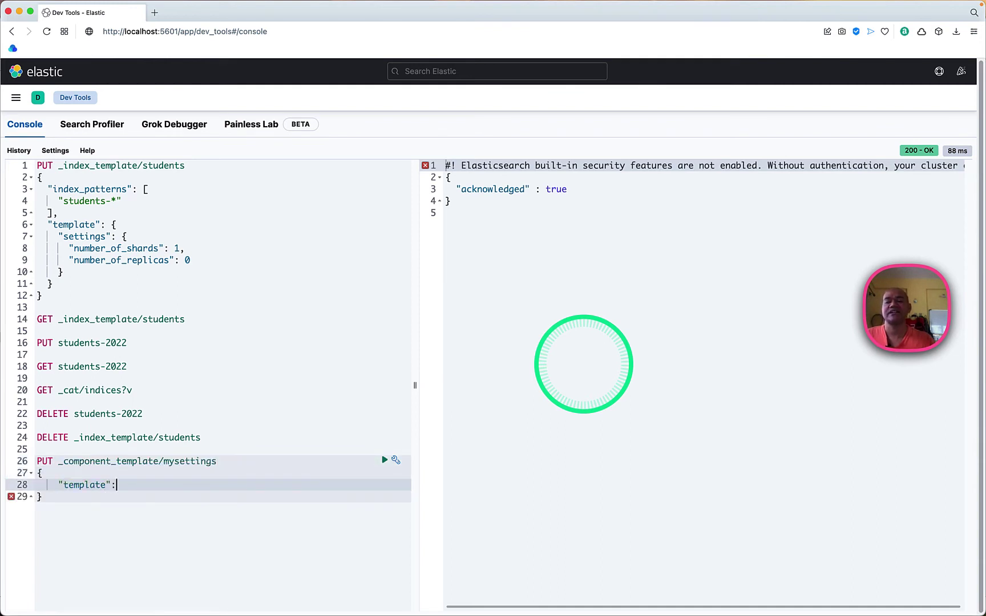
text( {)
key(Return)
text("settin)
key(Return)
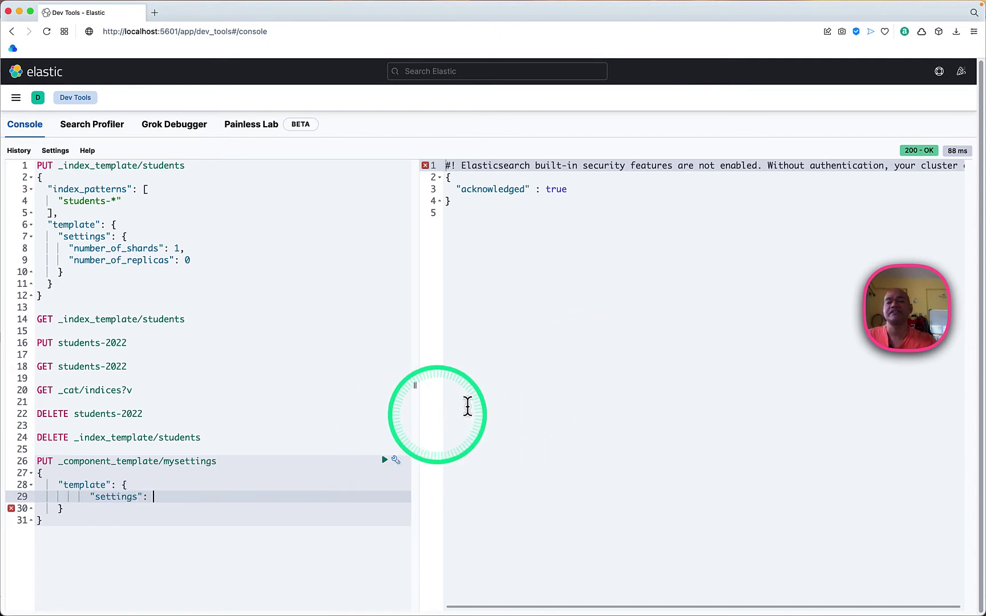
key(Return)
Step: Set number_of_shards to 1 and number_of_replicas to 0 inside settings
text("number_of_)
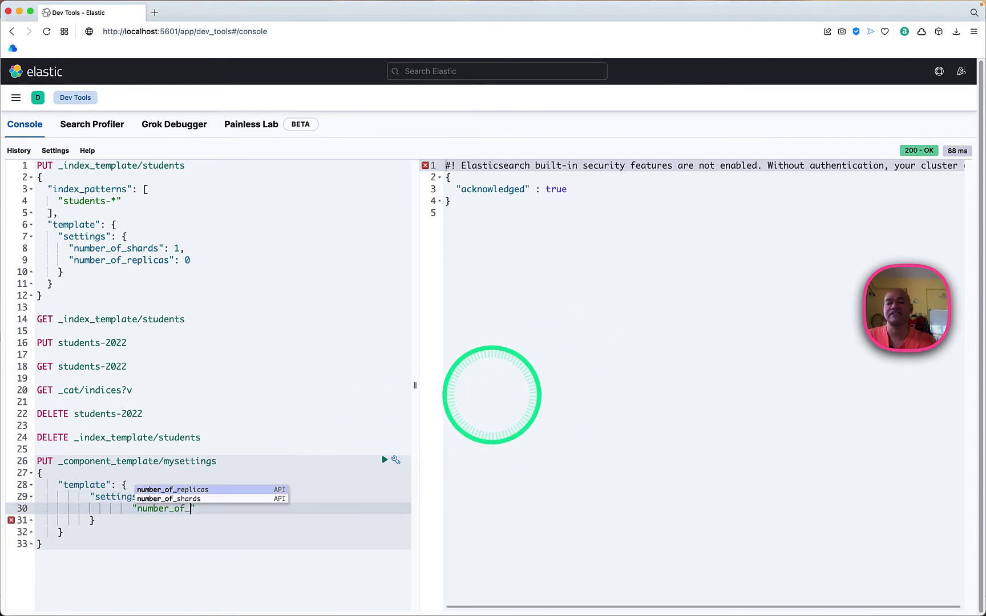
text(shard)
key(Return)
text(1,)
key(Return)
text("n)
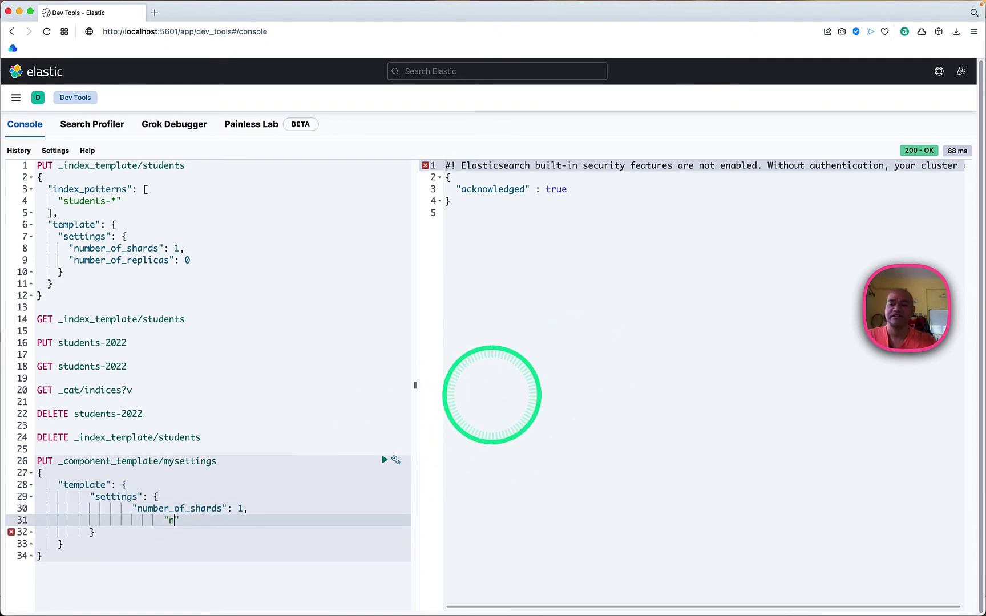
text(umber_of_r)
key(Return)
text(0)
key(Return)
text(})
key(Return)
Step: Remove the extra brace line, auto-indent and send the mysettings request
key(super+d)
key(super+d)
key(super+Down)
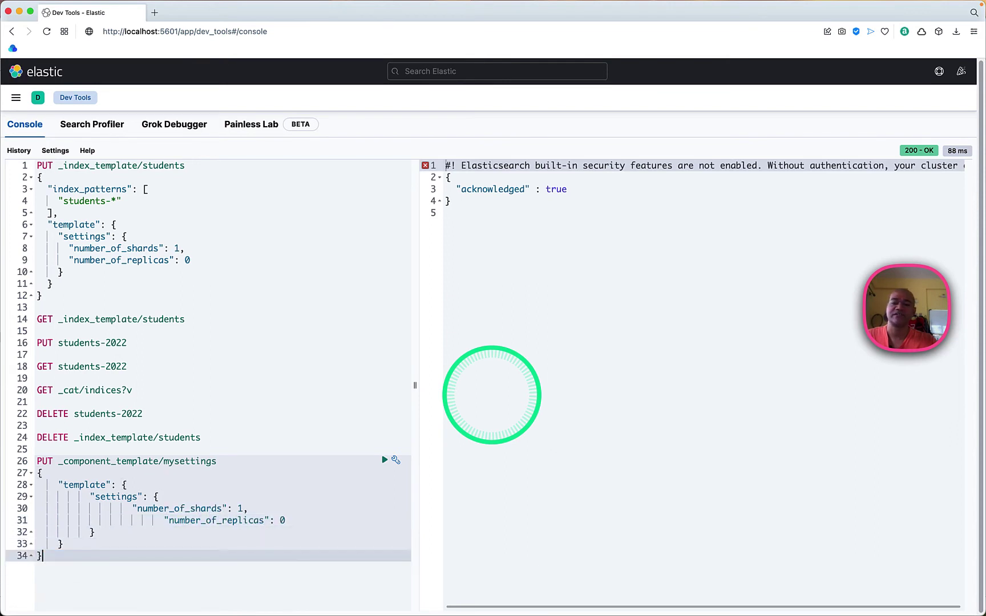
key(super+i)
key(super+Return)
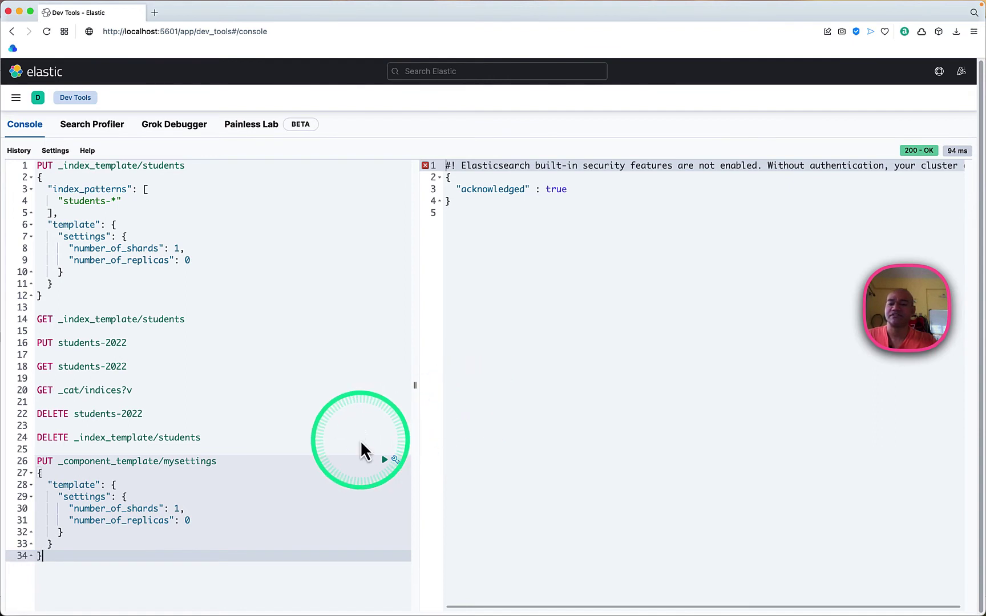
mouse_move(57, 487)
mouse_down()
mouse_move(102, 532)
mouse_move(218, 541)
mouse_up()
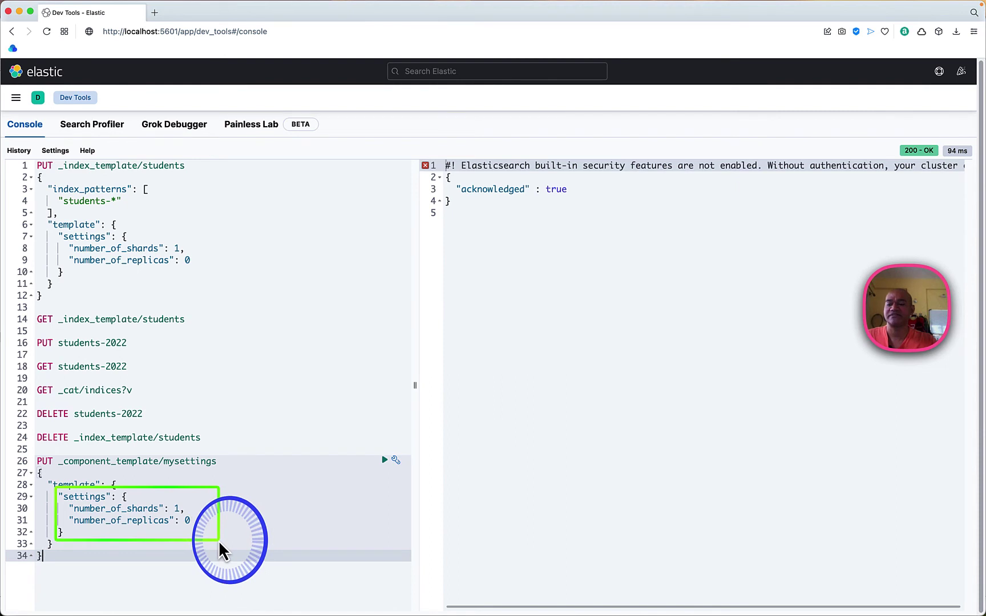
drag(219, 540, 216, 539)
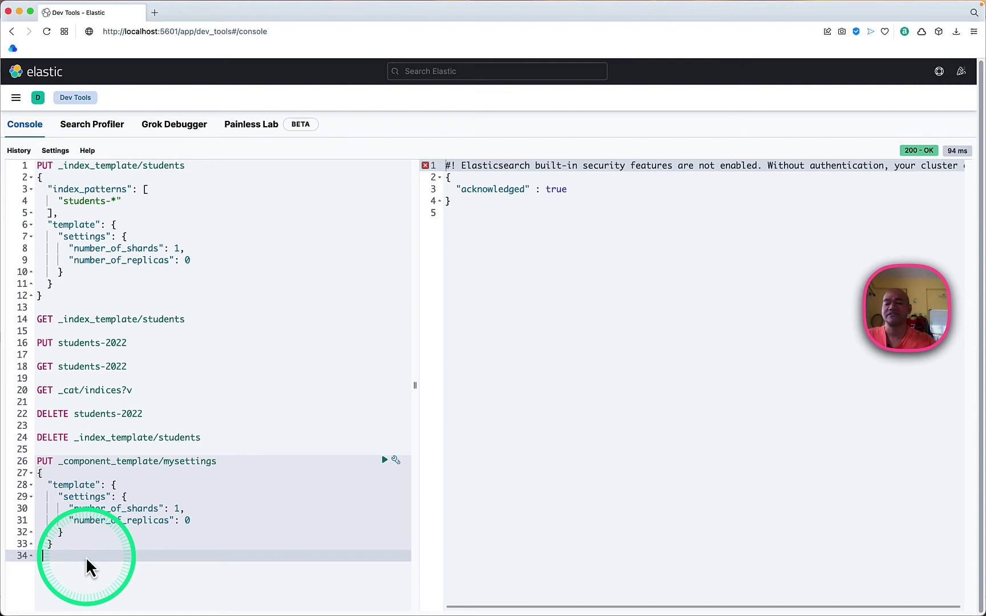
Step: Run GET _component_template/mysettings and highlight its returned 1 shard and 0 replicas
text(})
key(Return)
key(Return)
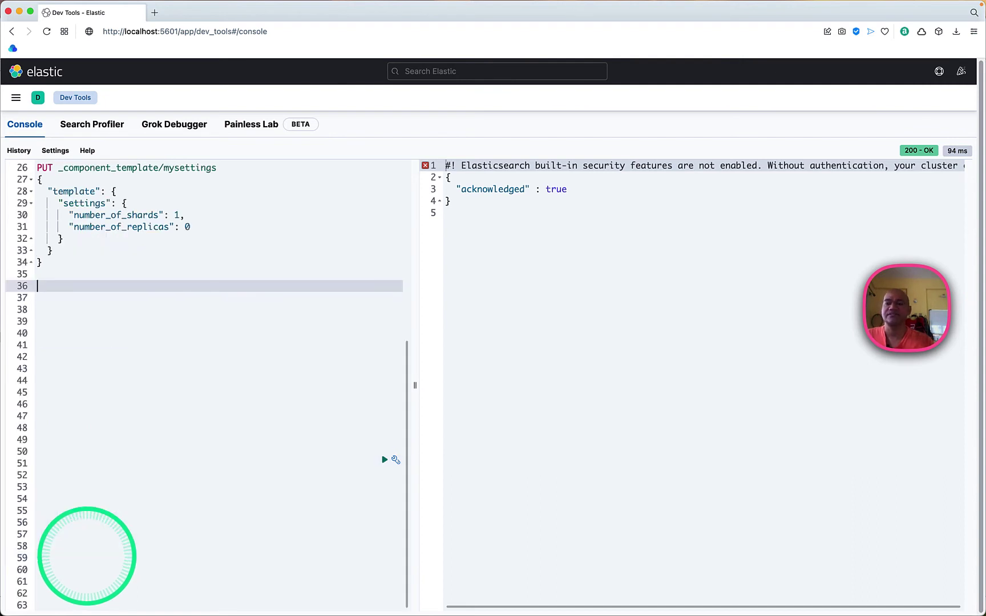
text(GET _component_templ)
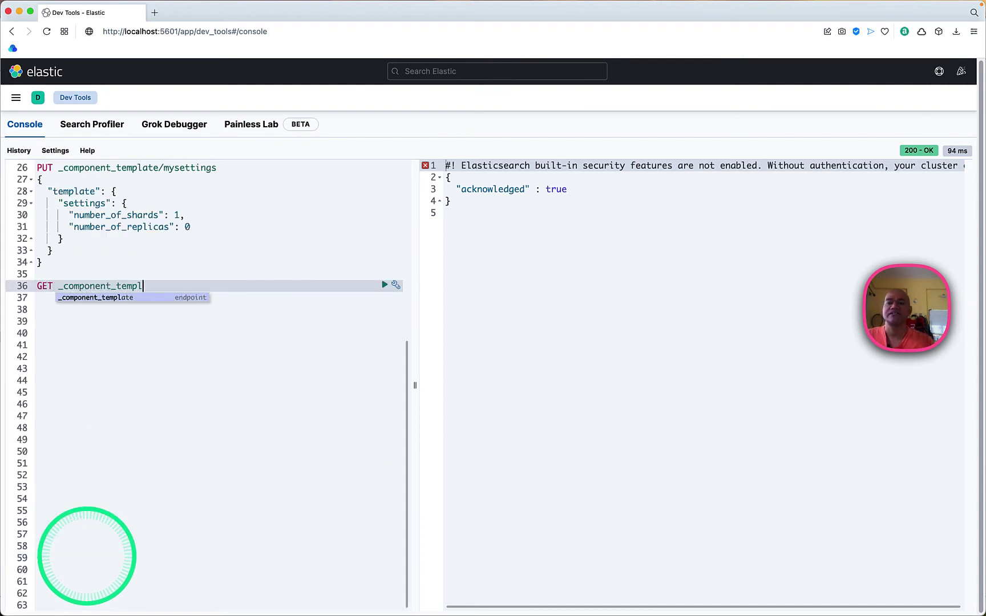
text(ate/mysettings)
key(super+Return)
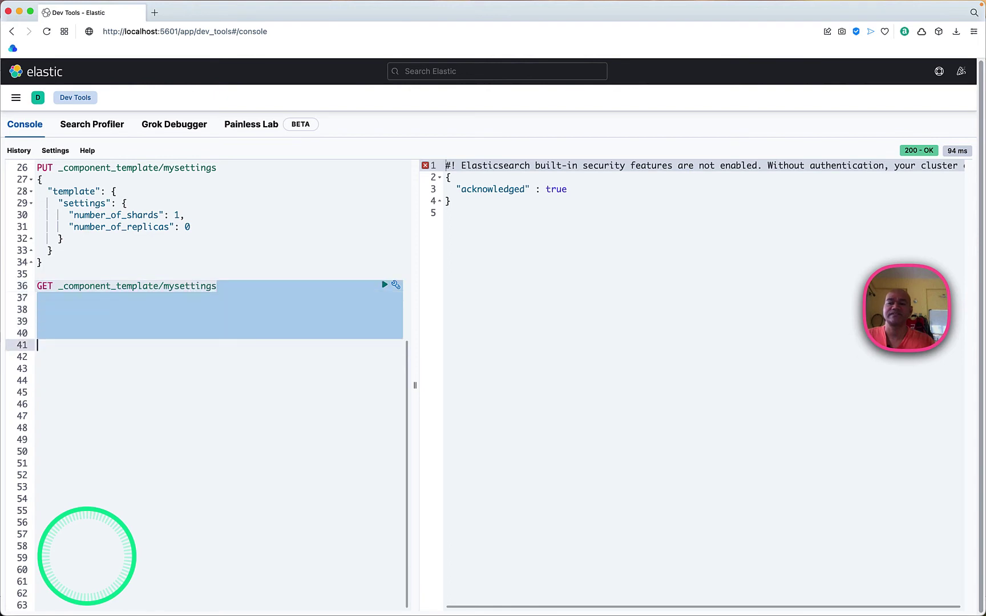
scroll(87, 557, up, 2)
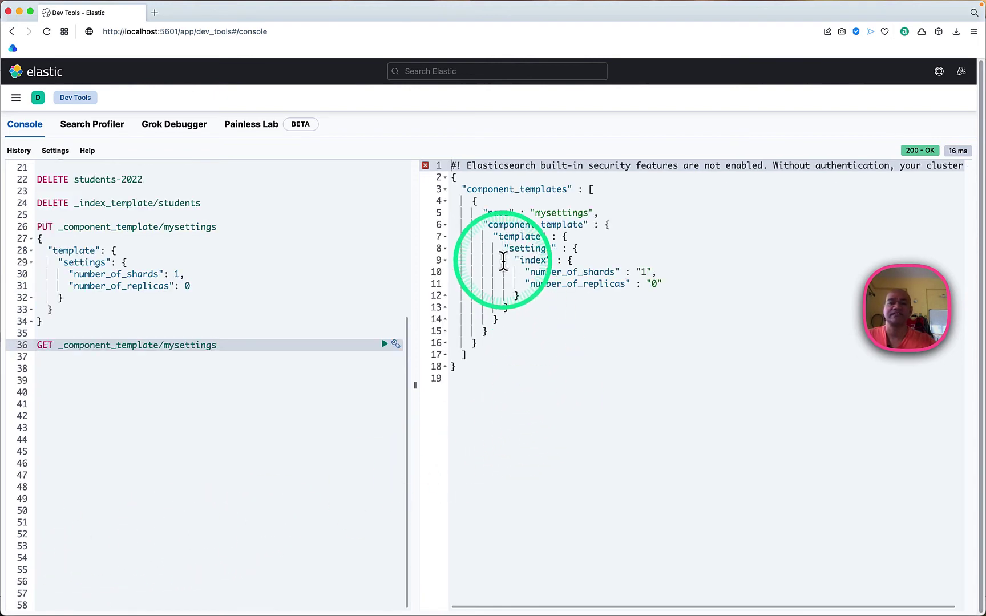
drag(503, 261, 733, 327)
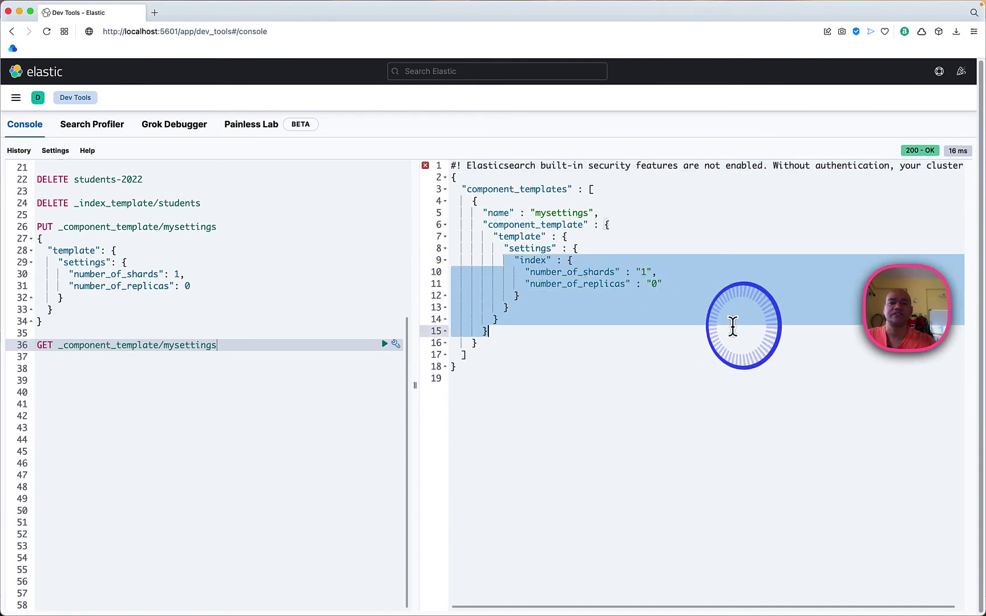
click(271, 341)
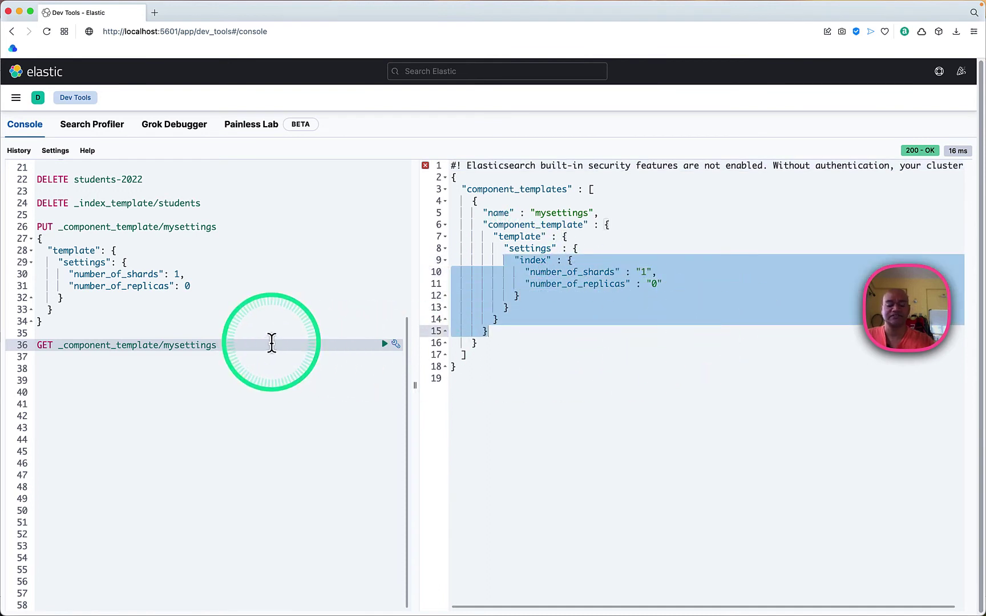
key(Return)
key(Return)
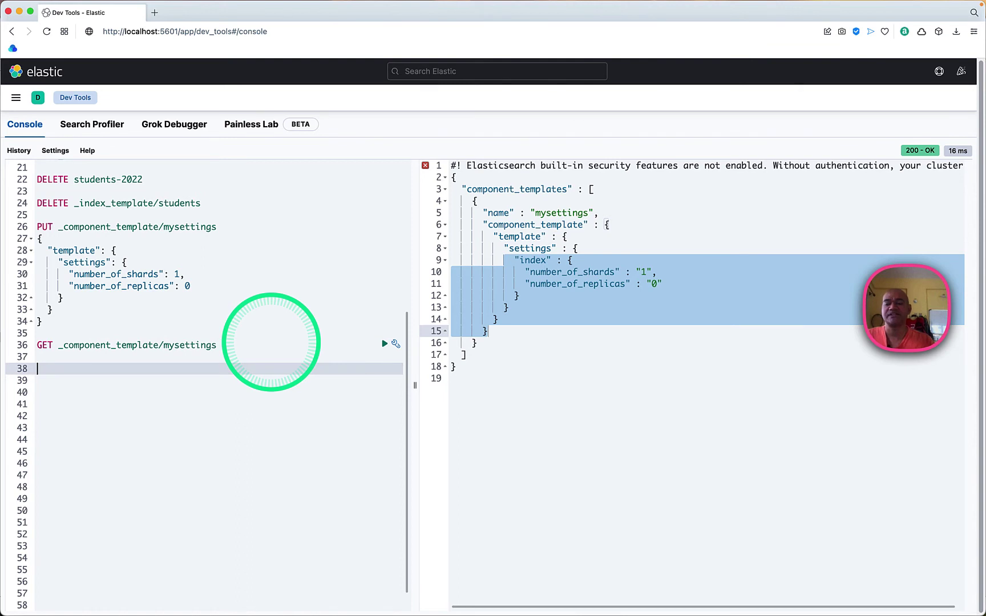
Step: Start a PUT _index_template/students request with index_patterns ["students-*"]
text(PUT _index_tem)
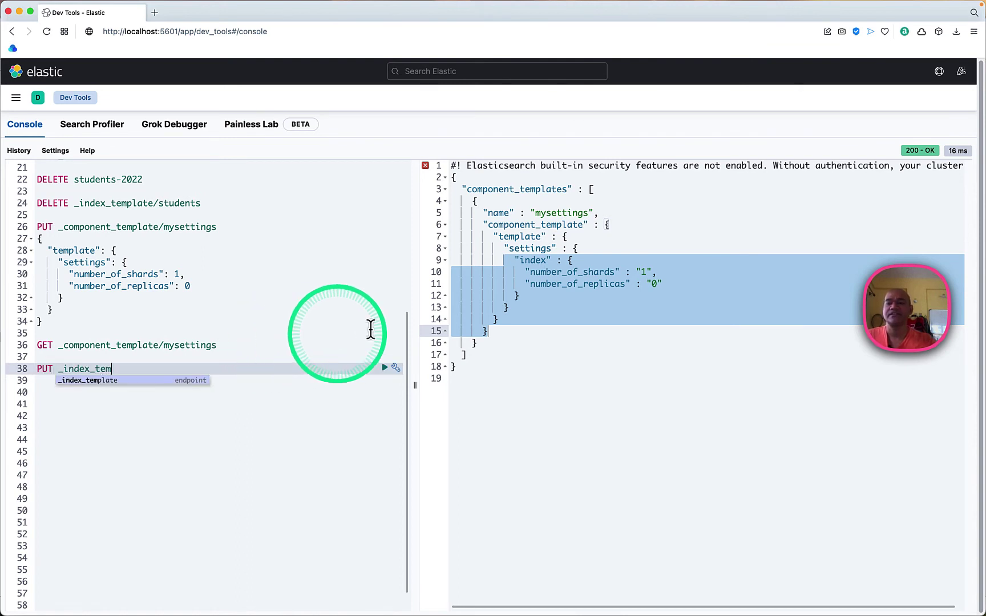
text(plate/students)
key(Return)
text({)
key(Return)
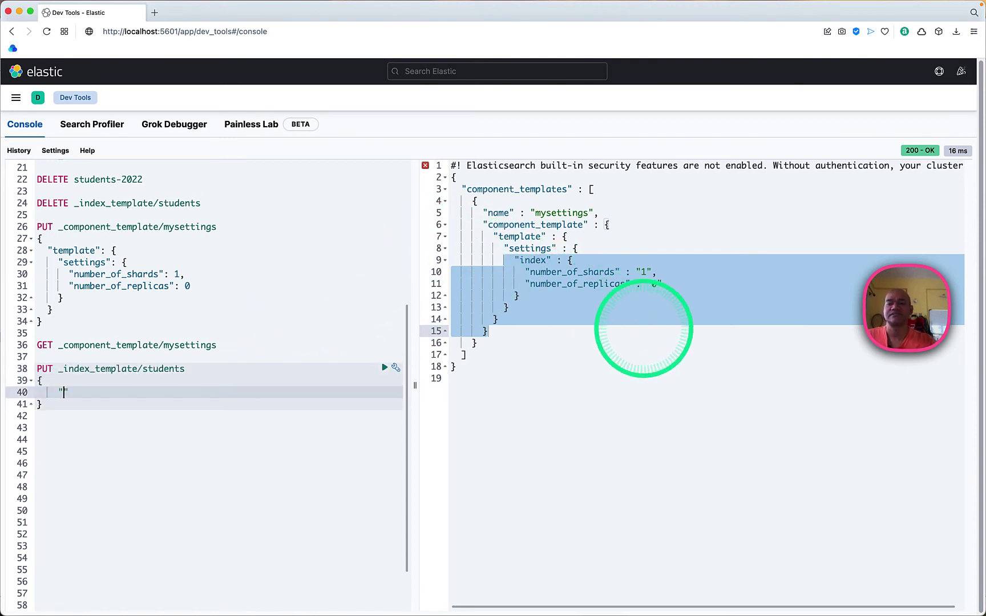
text("index_patt)
key(Return)
text([)
key(Return)
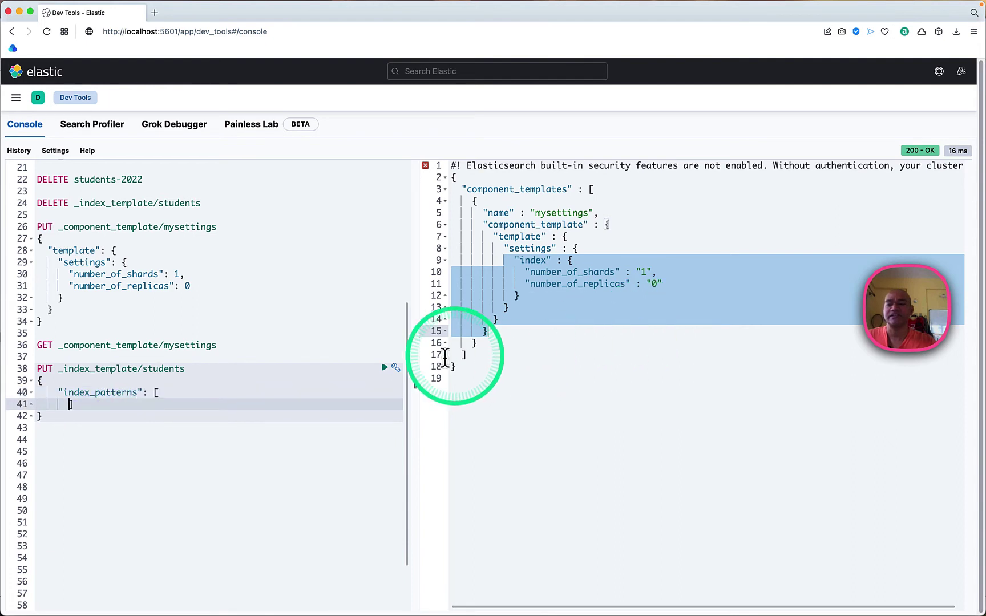
text("students-*)
key(Right)
key(Return)
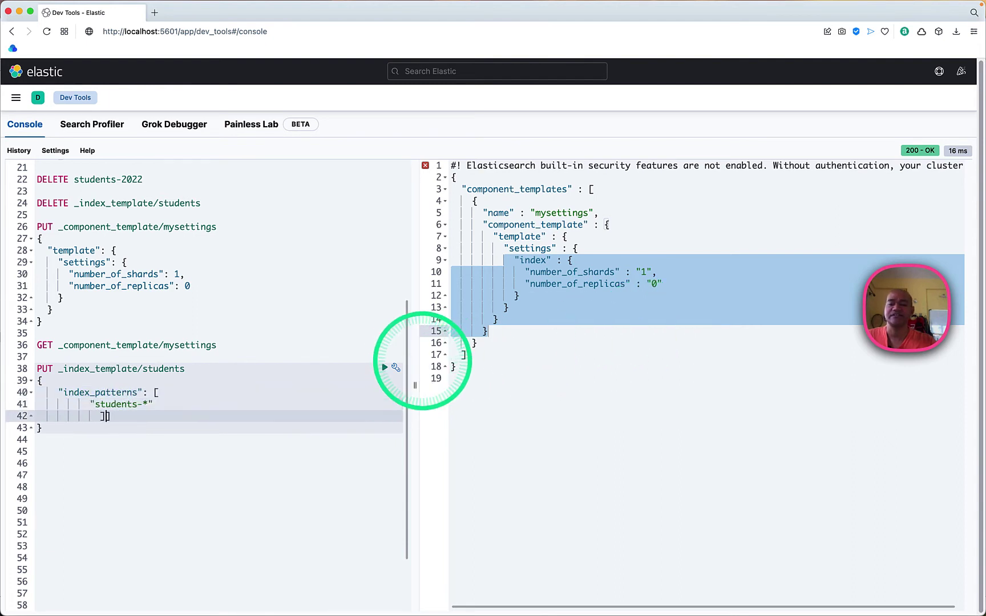
text(],)
key(Return)
Step: Add composed_of ["mysettings"], auto-indent the body and send the request
text("composed_of": [)
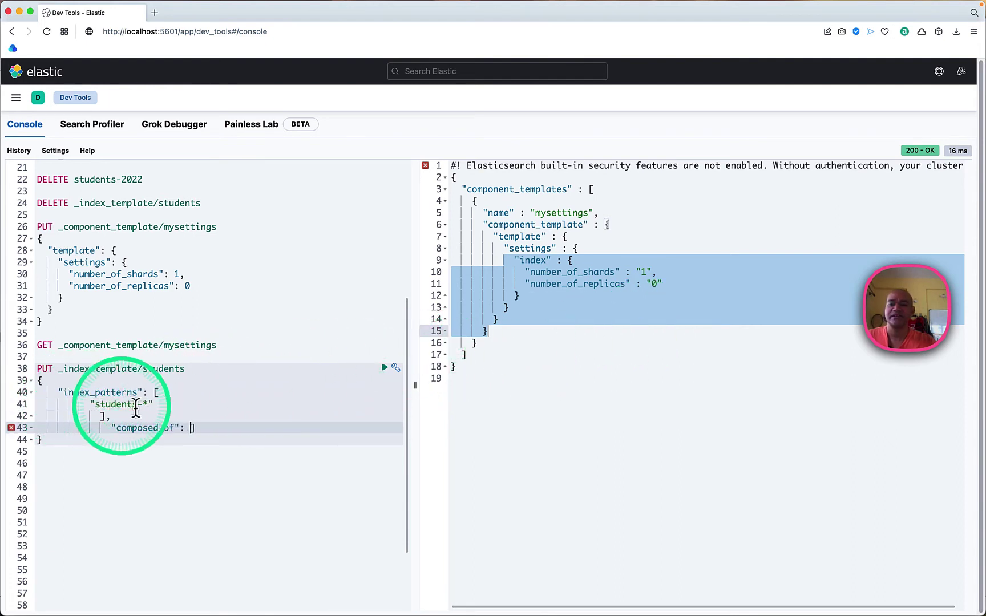
key(Return)
text([)
key(Return)
text("mysettin)
text(gs)
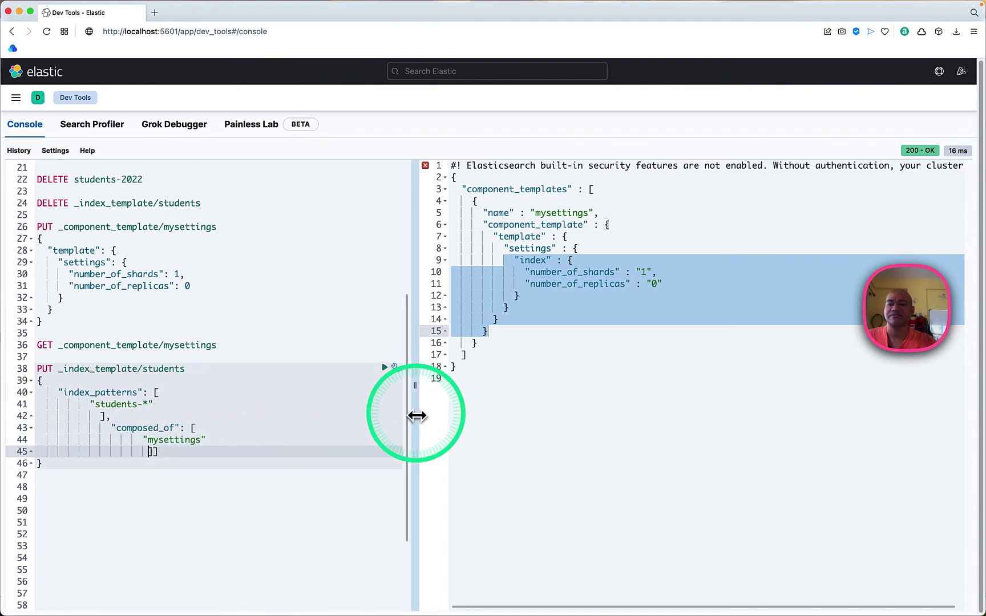
key(Right)
key(Return)
key(shift+Down)
key(shift+Down)
text(})
key(super+i)
key(super+Return)
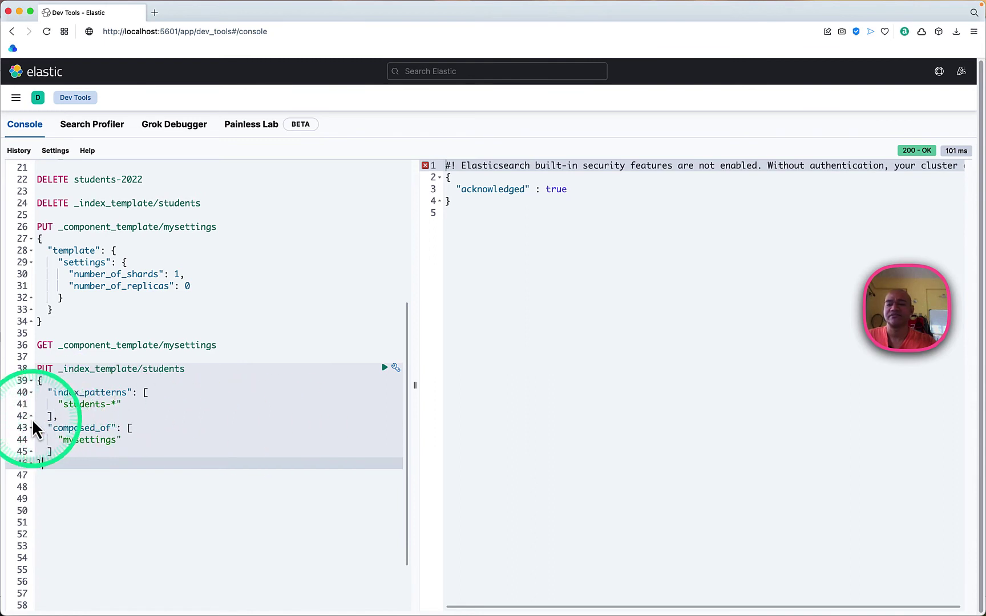
Step: Highlight the request and its acknowledged: true response, then move to a blank line
drag(34, 419, 174, 458)
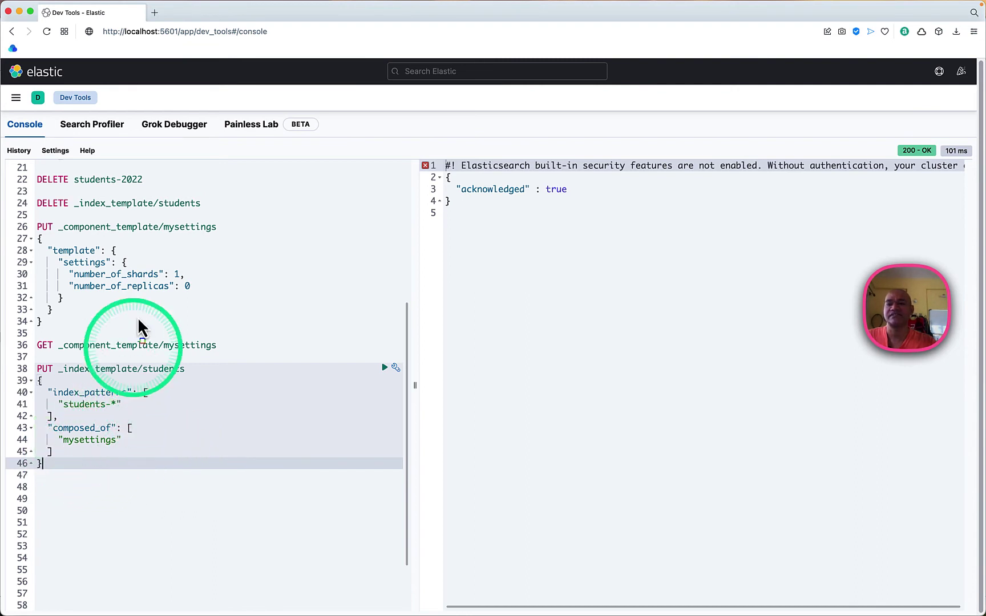
drag(160, 212, 245, 259)
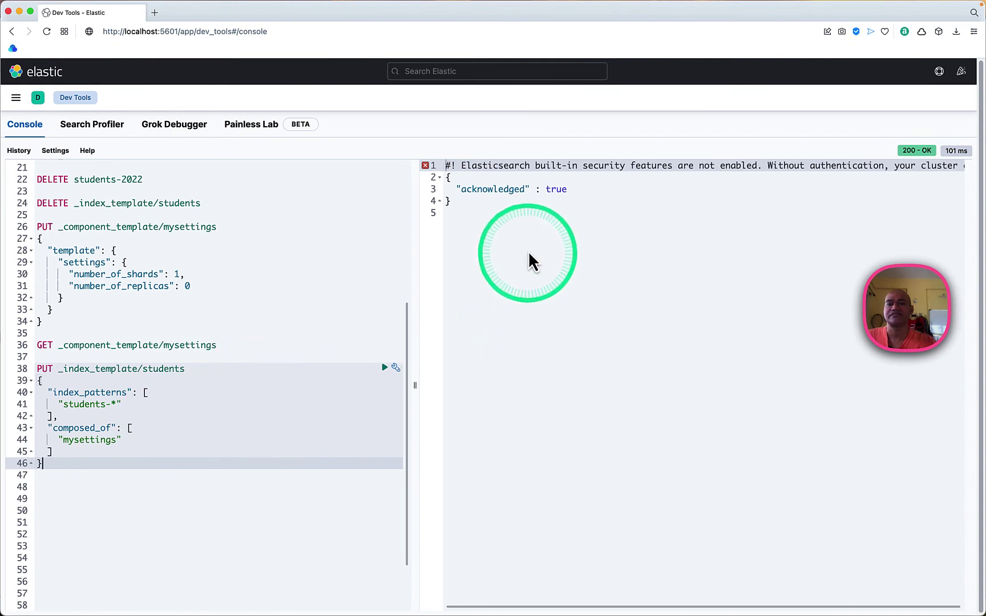
drag(457, 174, 621, 220)
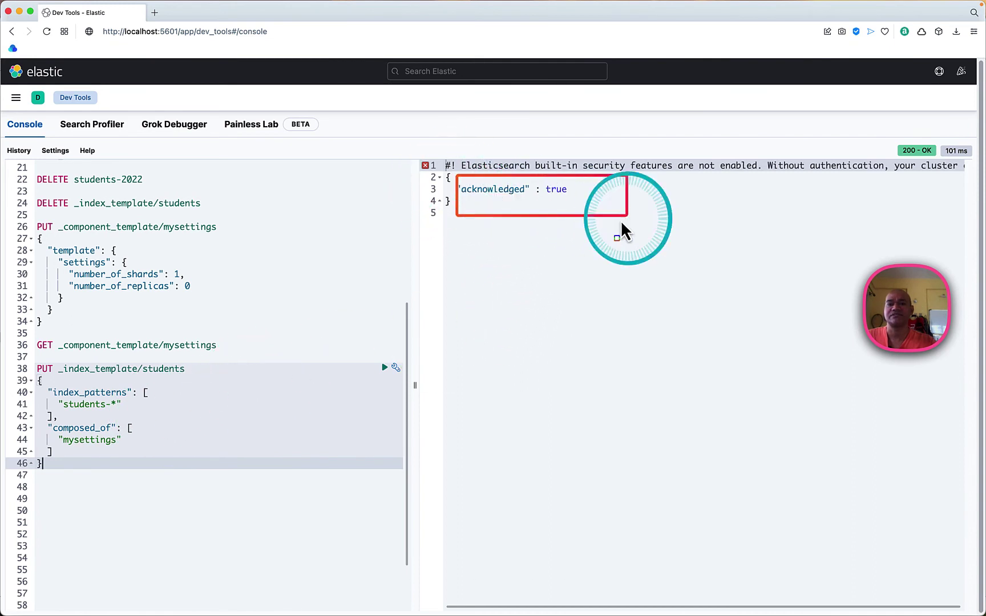
click(91, 487)
key(Return)
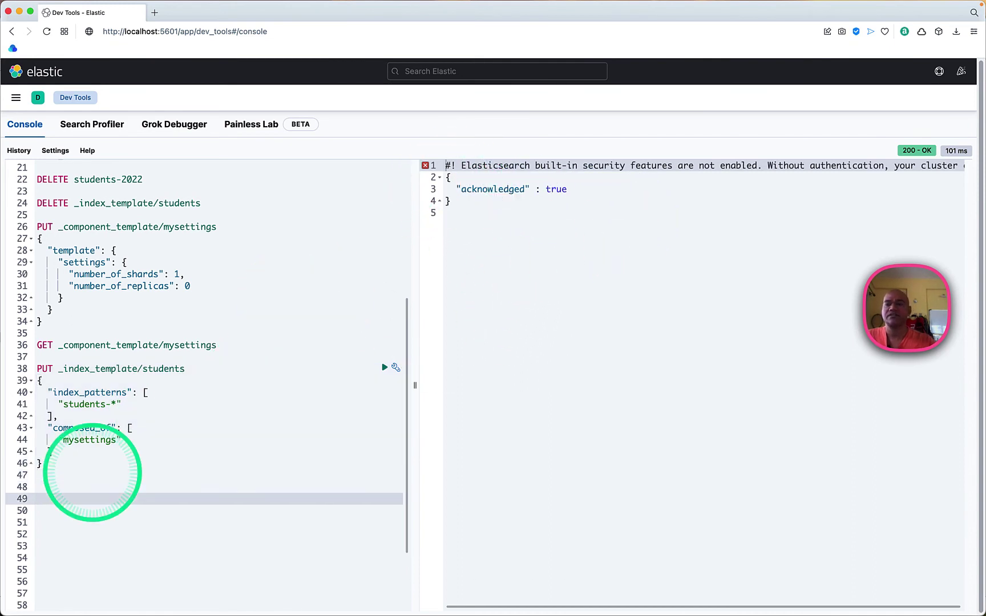
Step: Run GET _index_template/students and highlight composed_of mysettings in the response
text(G)
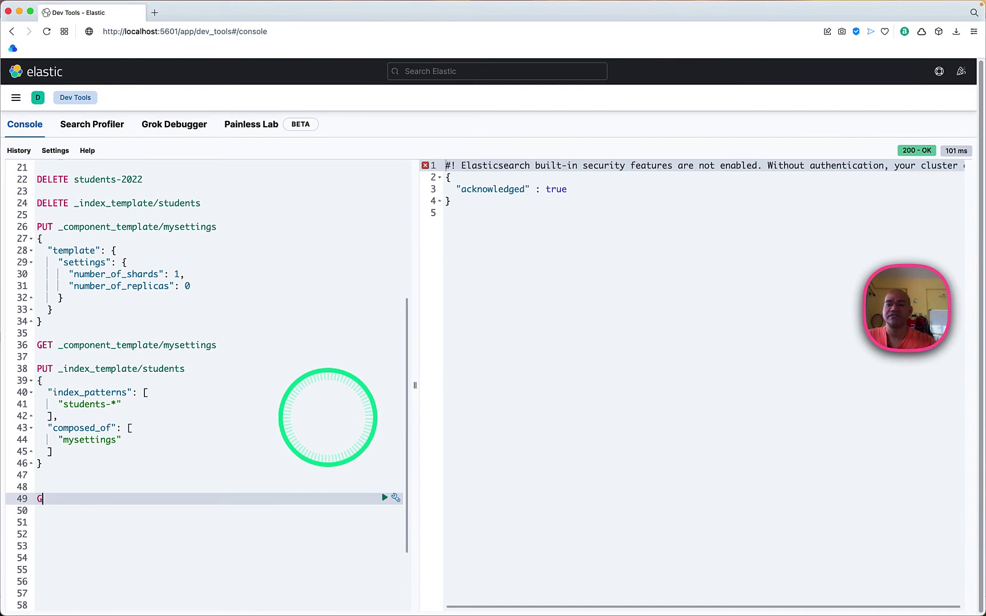
text(ET _index_template/s)
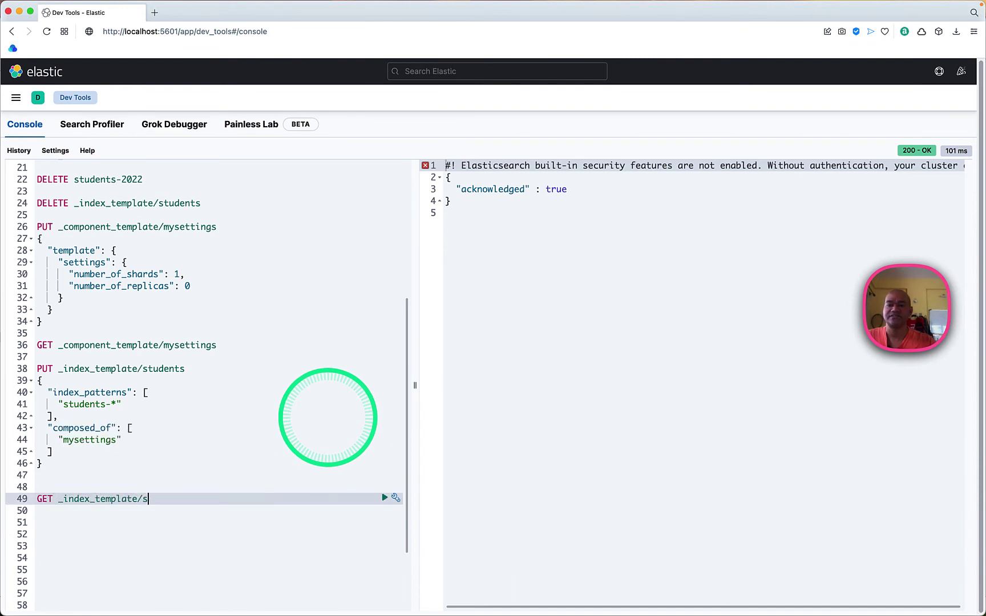
text(tudents)
key(super+Return)
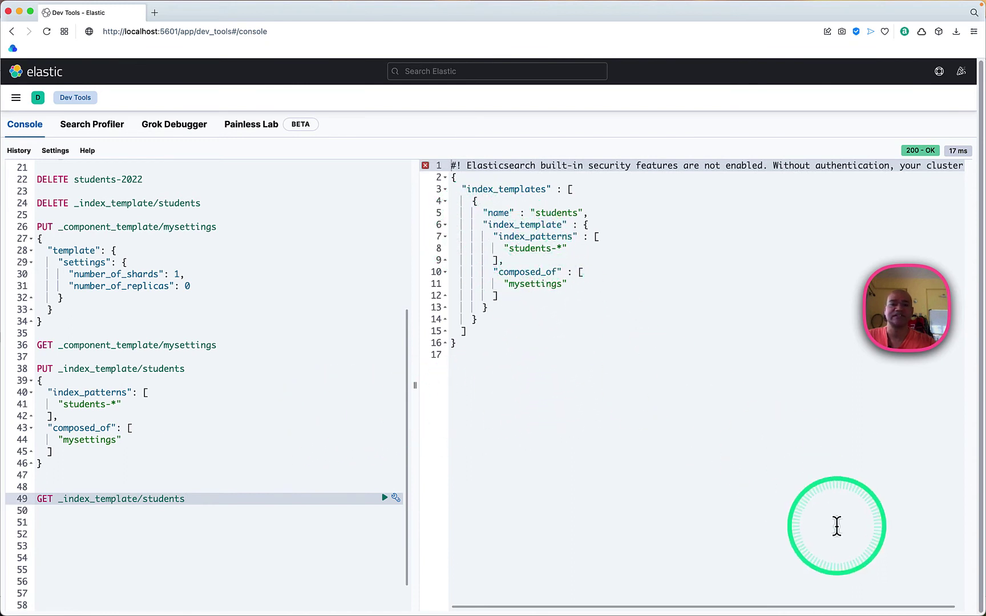
drag(482, 272, 575, 307)
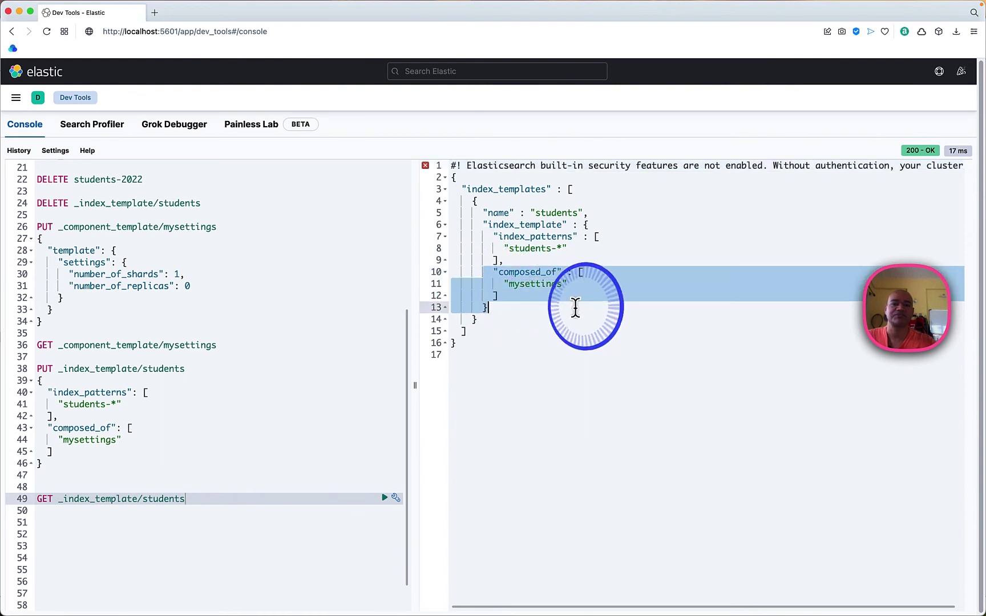
Step: Create the students-2022 index with PUT students-2022
click(221, 490)
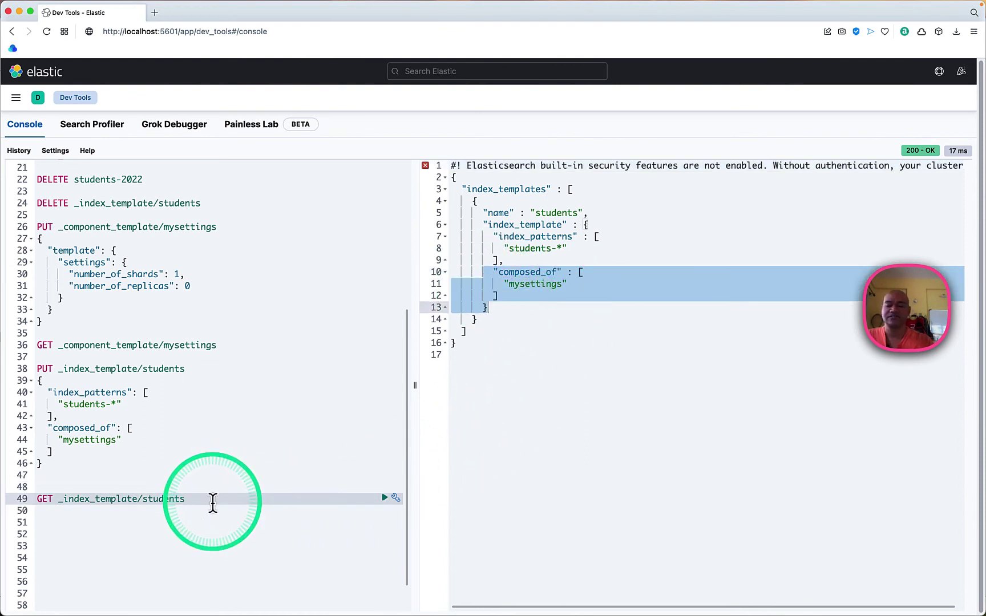
key(Down)
key(Down)
key(Down)
key(Down)
text(PUT st)
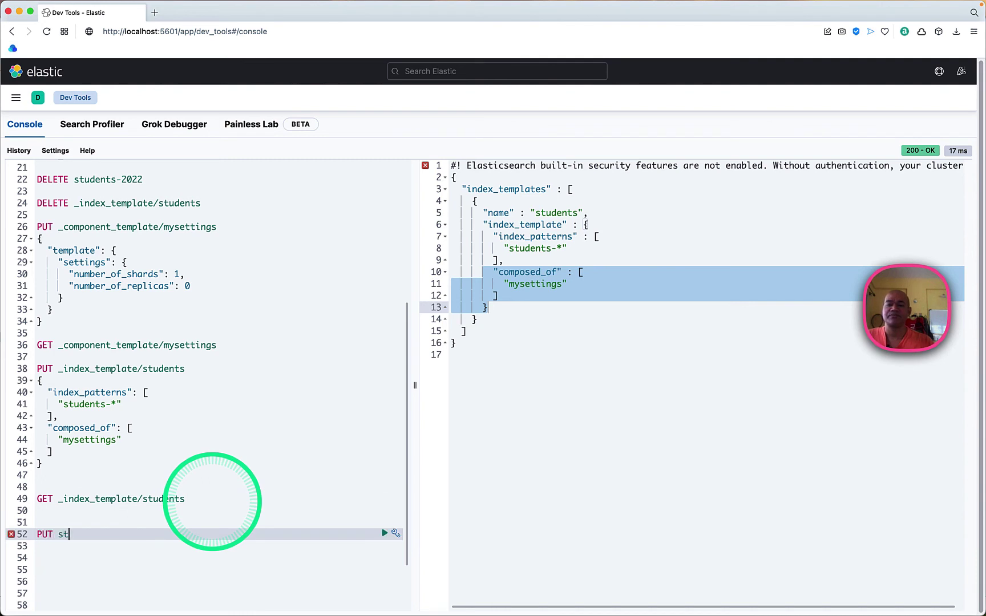
text(udents-2022)
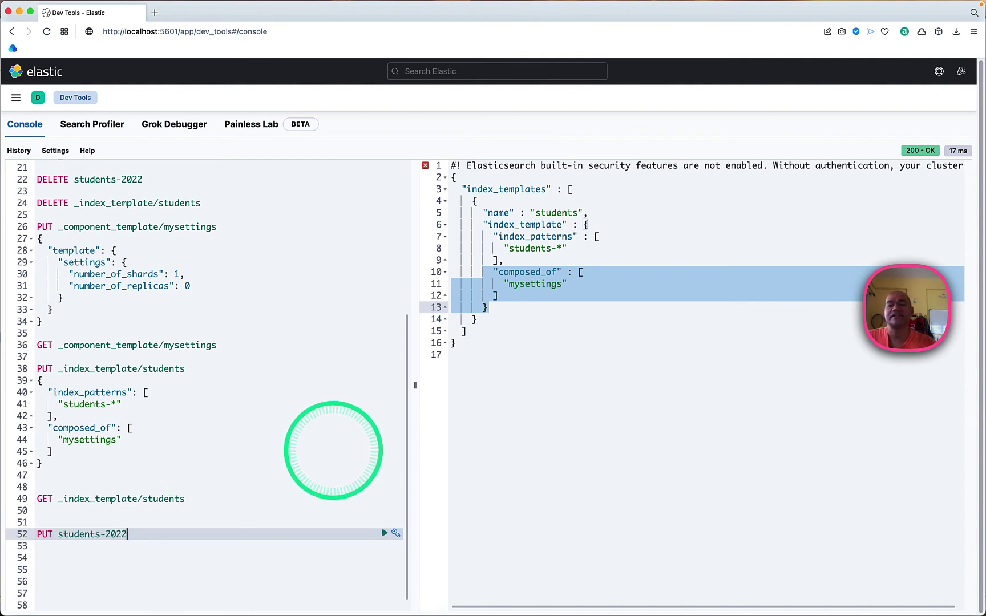
key(super+Return)
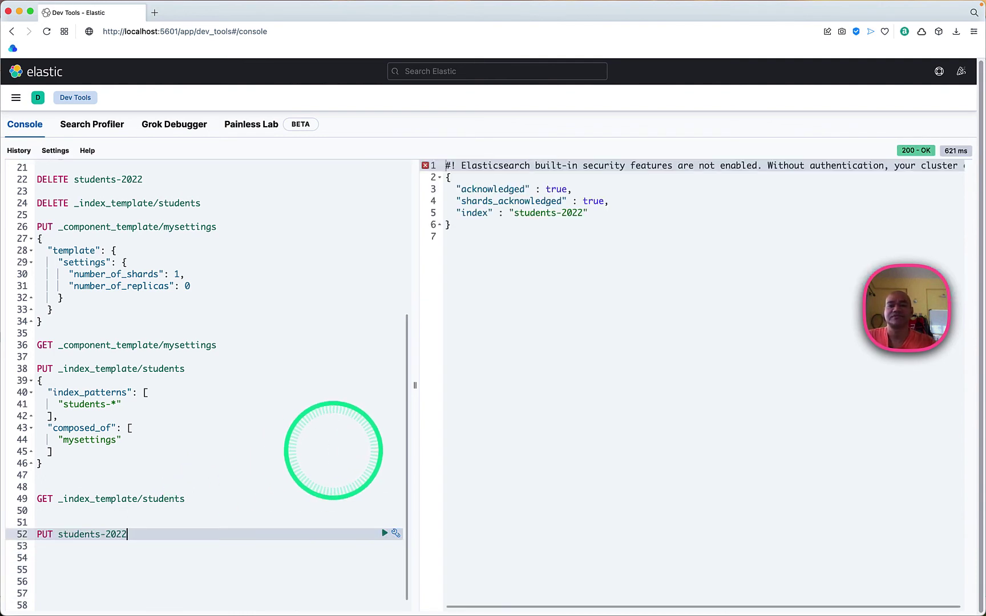
Step: Fetch students-2022 and check it shows number_of_shards 1 and number_of_replicas 0
key(Return)
key(Return)
key(Return)
key(Return)
key(Return)
key(Return)
key(Return)
key(Return)
key(Return)
key(Return)
key(Return)
key(Return)
key(Return)
key(Return)
key(Return)
key(Return)
key(Return)
key(Return)
key(Return)
key(Return)
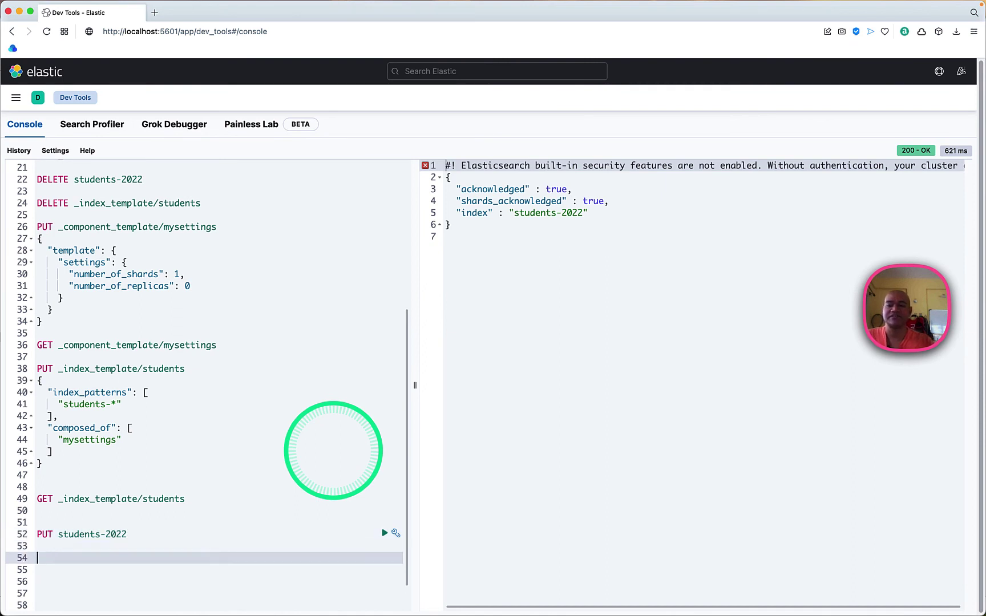
key(Up)
key(Up)
key(Up)
key(Up)
key(Up)
key(Up)
key(Up)
key(Up)
key(Up)
key(Up)
key(Up)
key(Up)
key(Up)
key(Up)
key(Up)
key(Up)
key(Up)
key(Up)
key(Up)
key(Up)
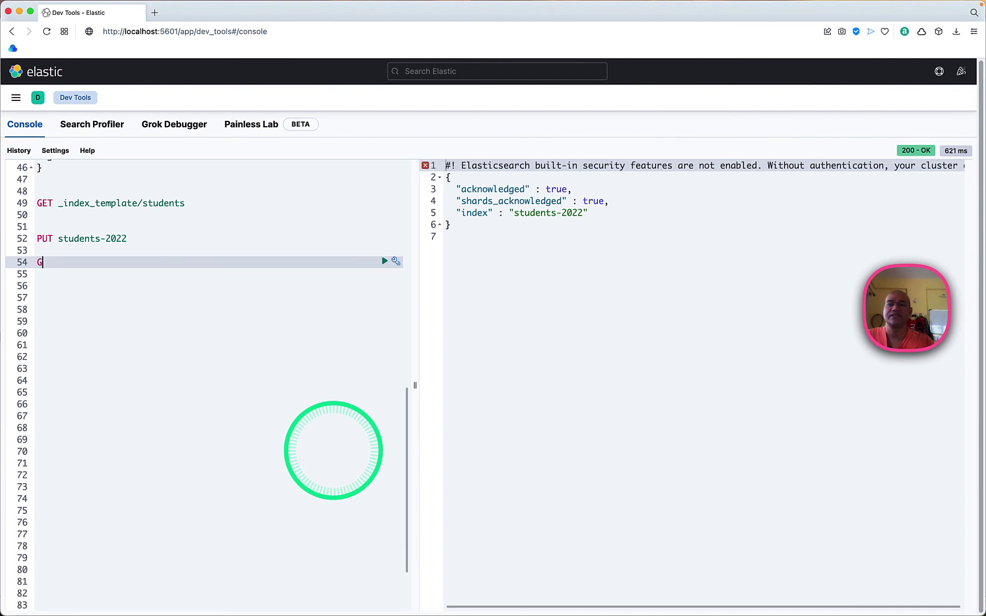
text(GET students-2022)
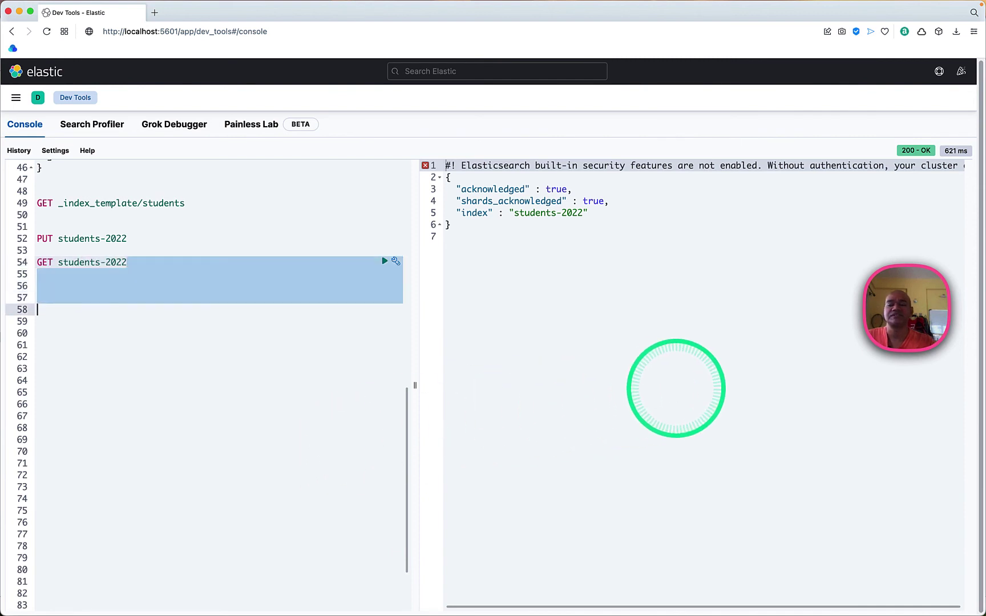
key(super+Return)
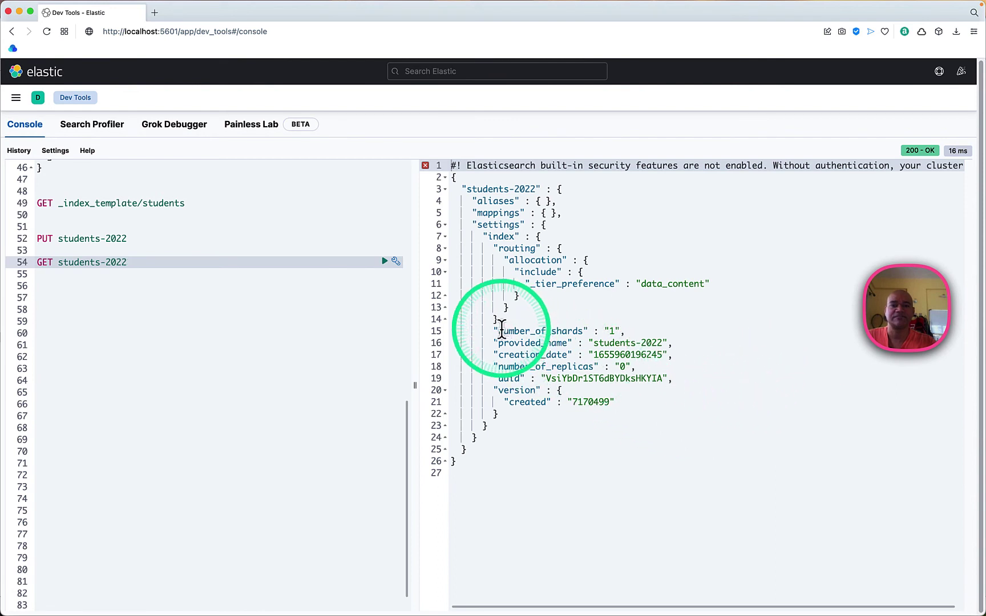
drag(498, 331, 641, 329)
drag(497, 366, 627, 366)
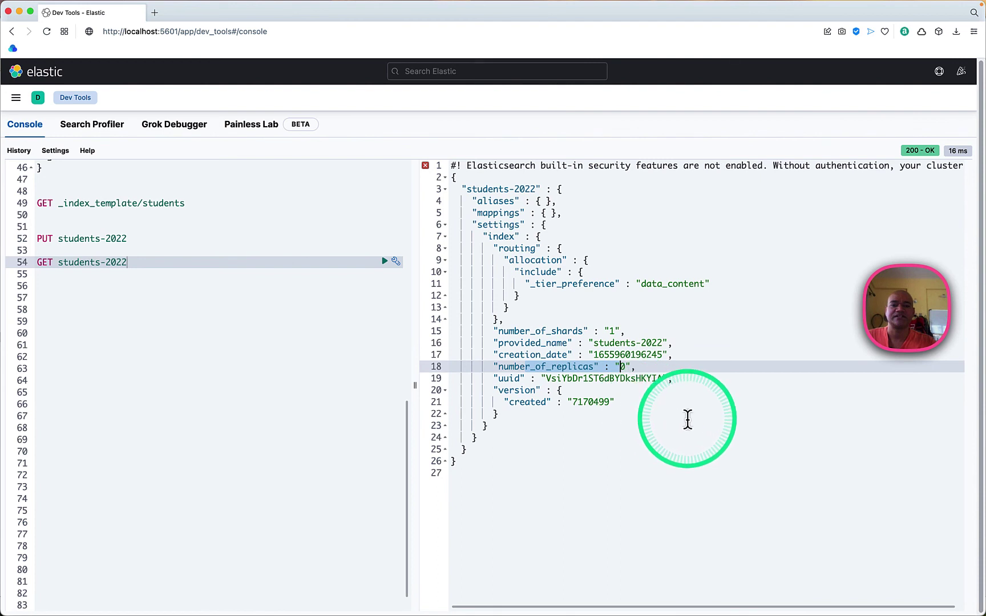
click(207, 250)
Step: Index document 1 into students-2022 with student-id 1001 and course Science
click(189, 260)
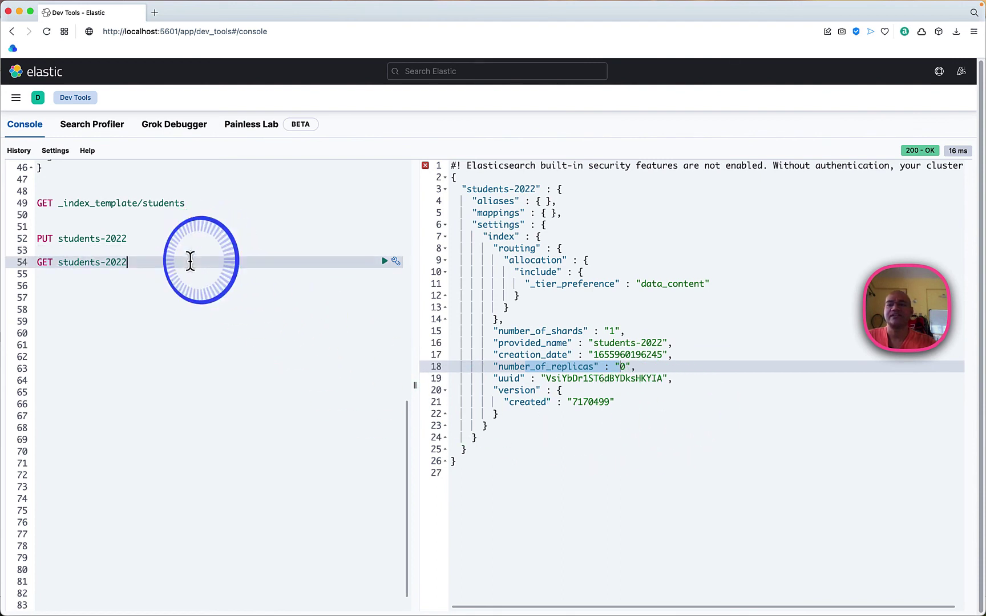
key(Down)
key(Down)
text(PUT)
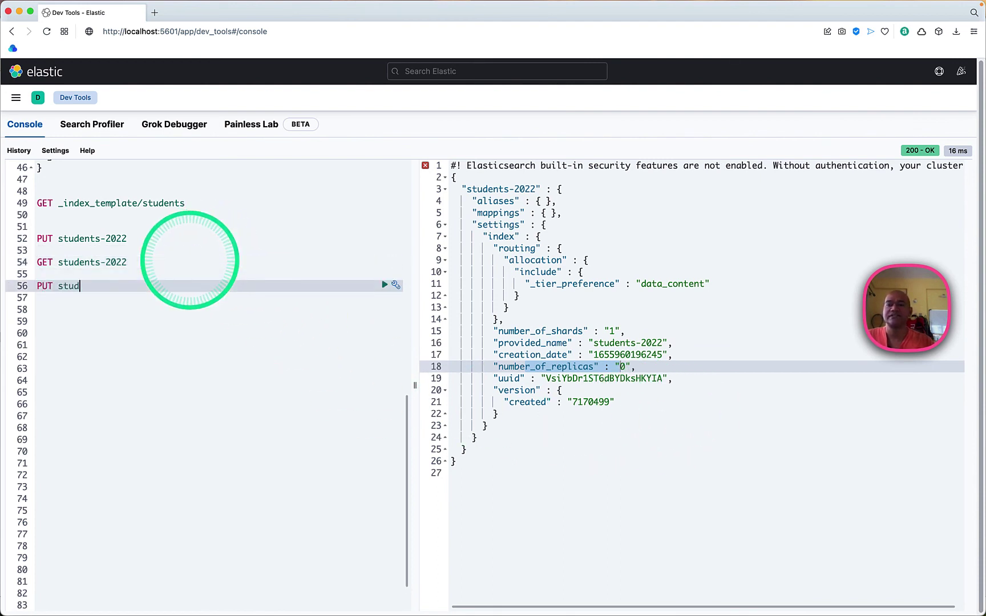
text( students-2022/_doc/1)
key(Return)
text({)
key(Return)
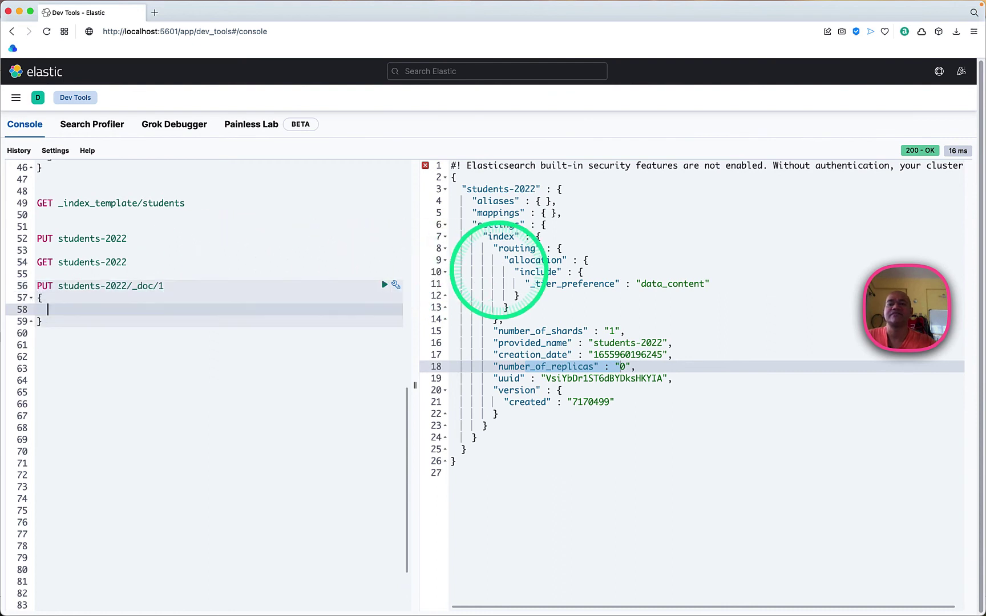
text("student-id": "1001",)
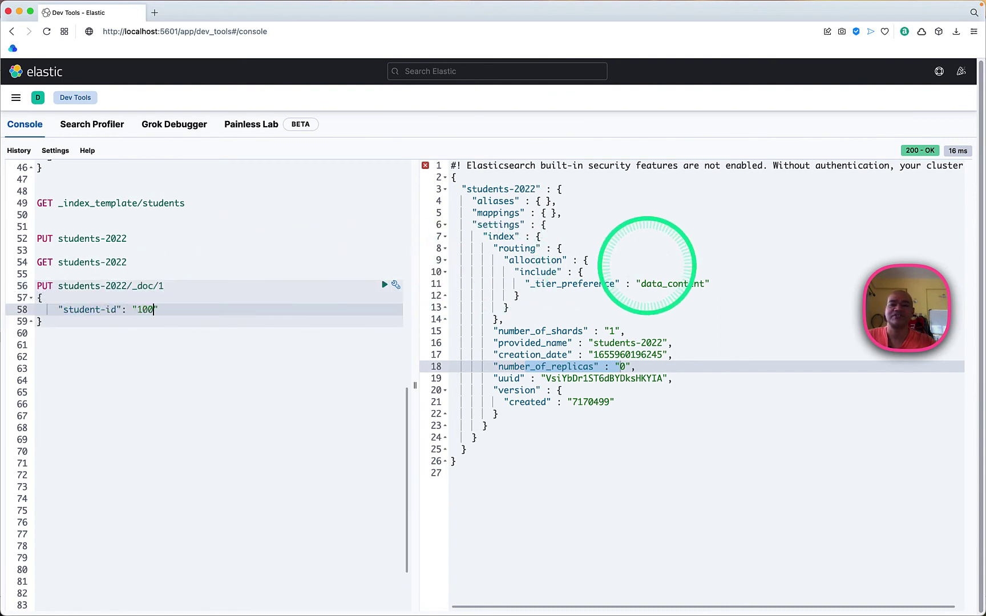
key(Return)
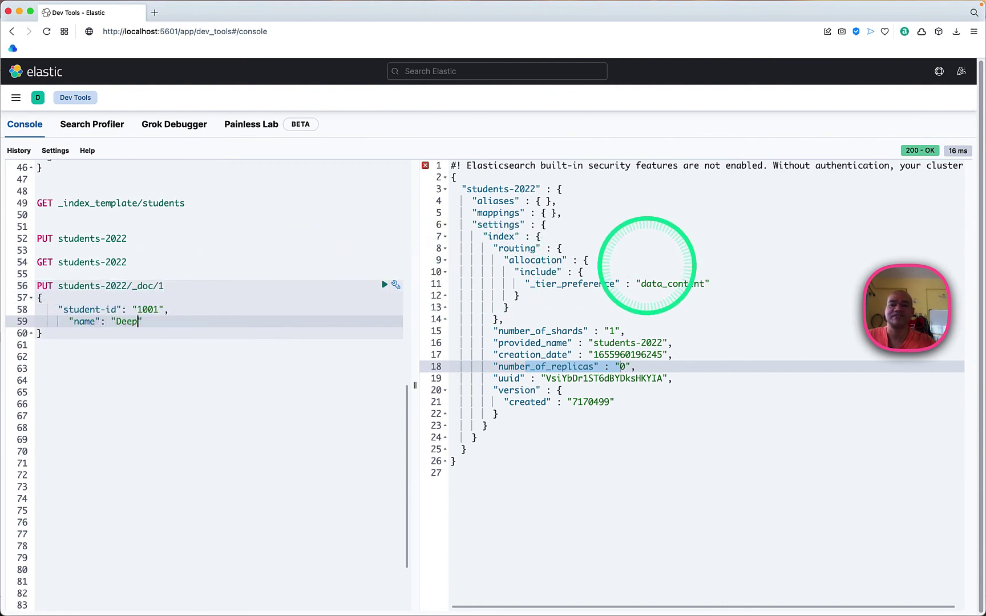
key(Return)
text(")
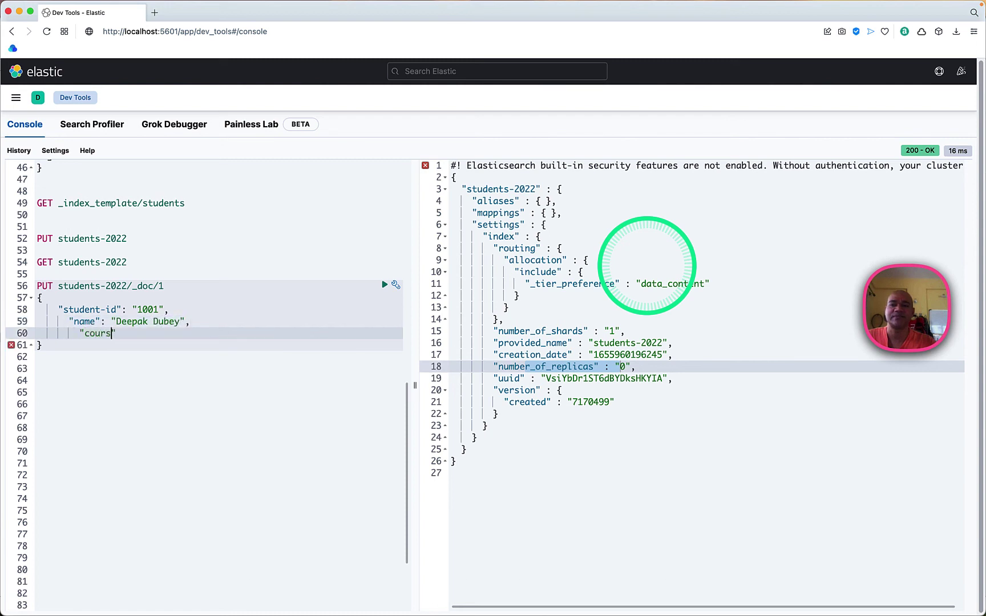
text(Scien)
key(Down)
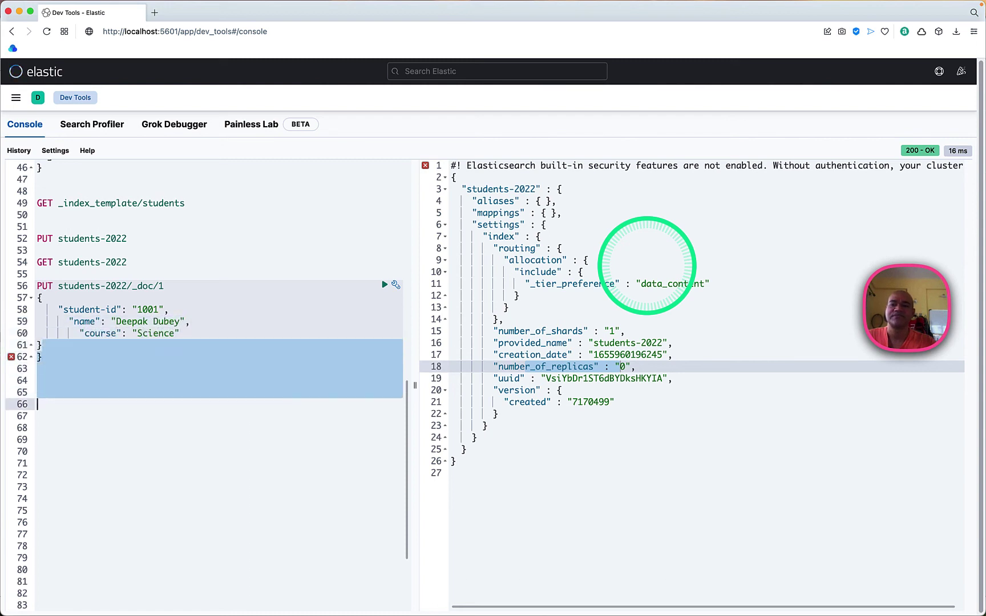
key(super+Return)
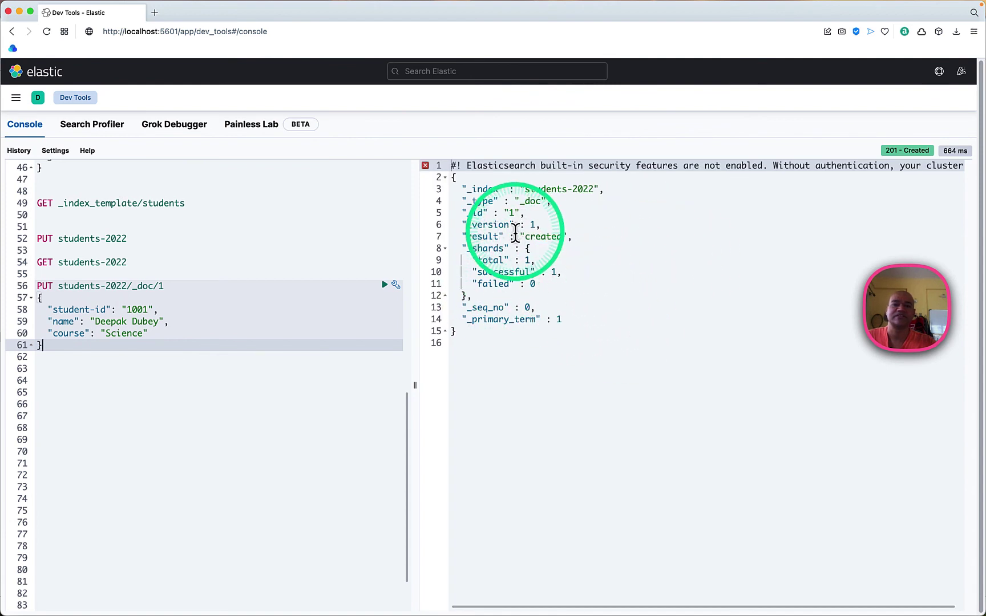
drag(515, 236, 599, 234)
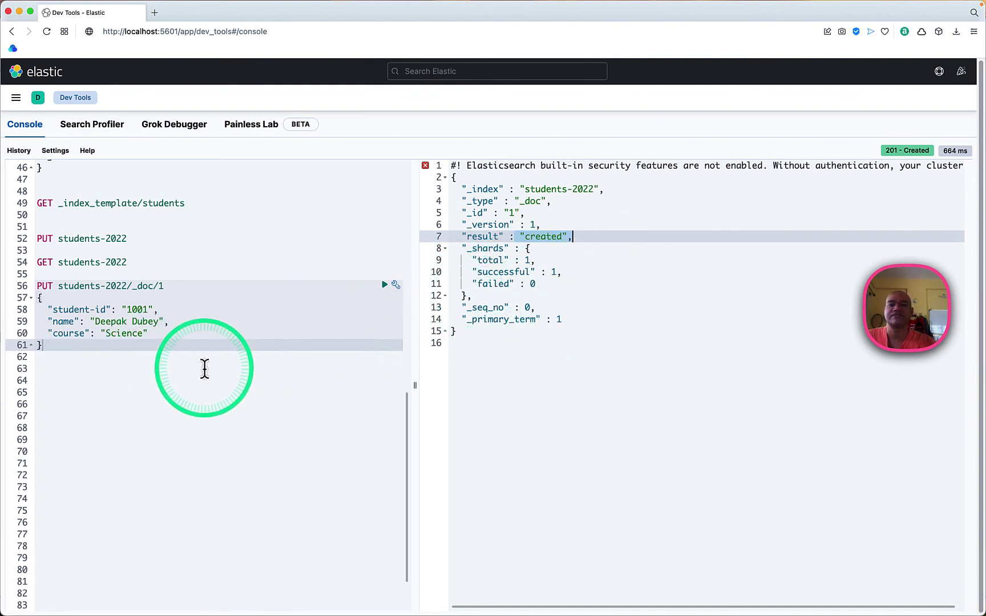
Step: Retrieve document 1 with GET students-2022/_doc/1
click(142, 359)
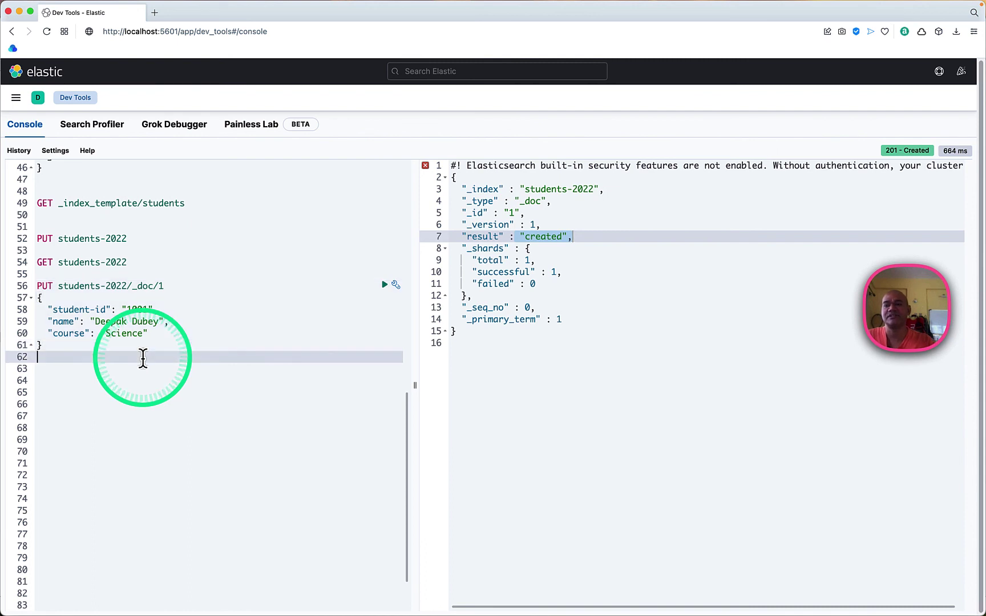
key(Return)
key(Return)
text(GET stu)
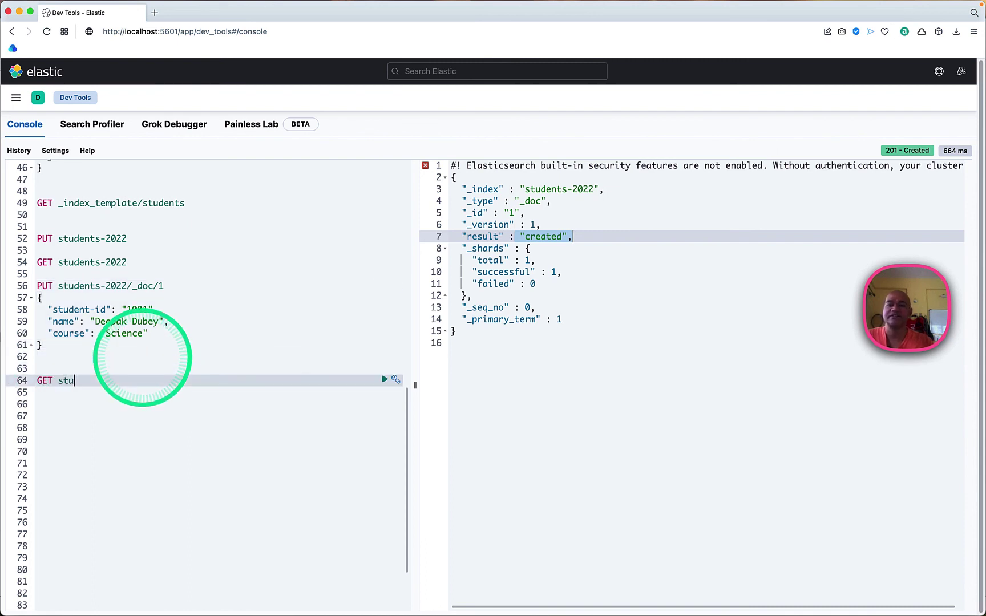
text(dents-2022/_doc/1)
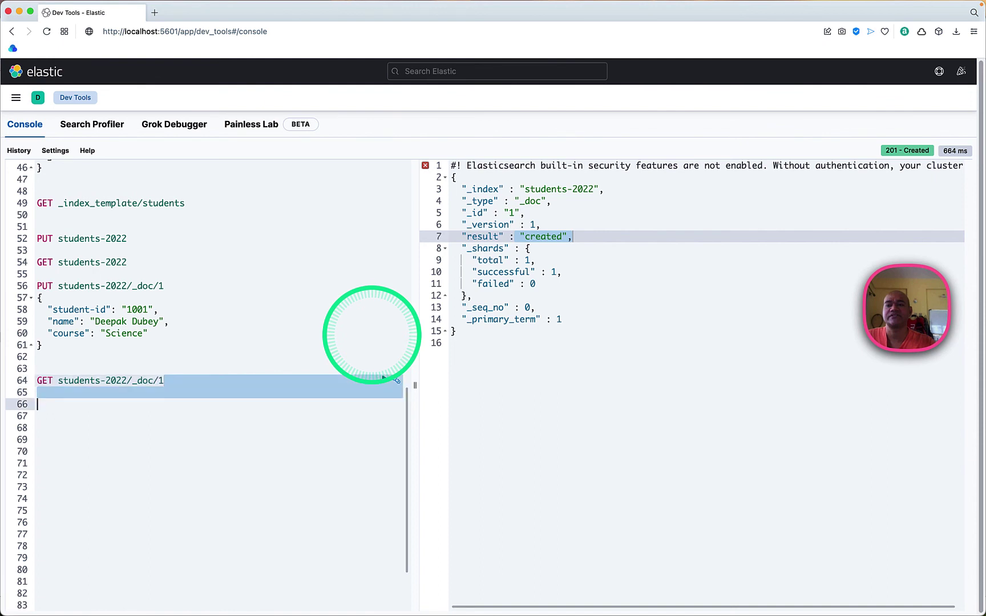
click(384, 379)
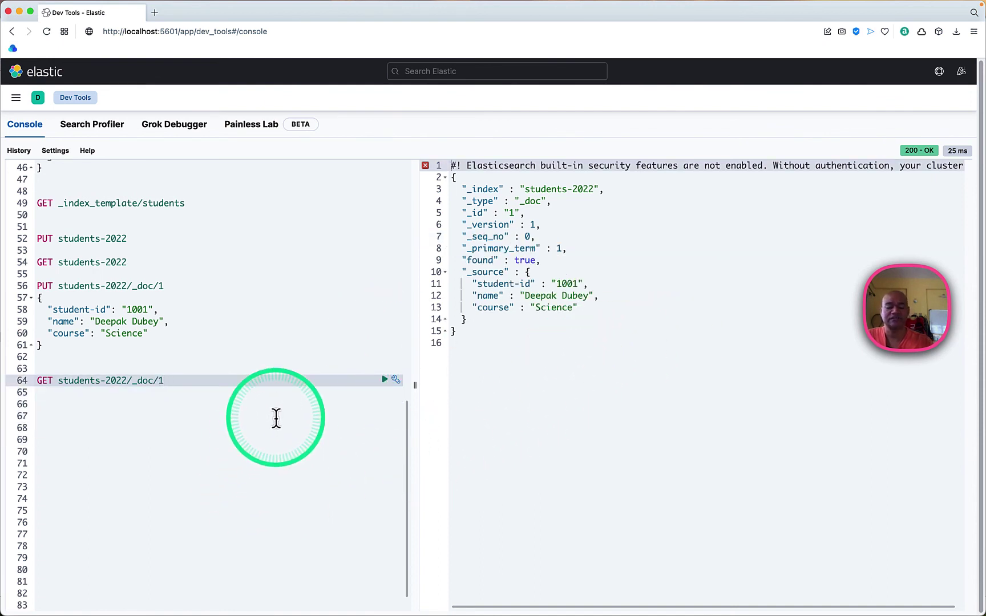
Step: Write a '# Cleanup if you wish to' comment plus three DELETE requests, then run the mysettings one
key(Return)
key(Return)
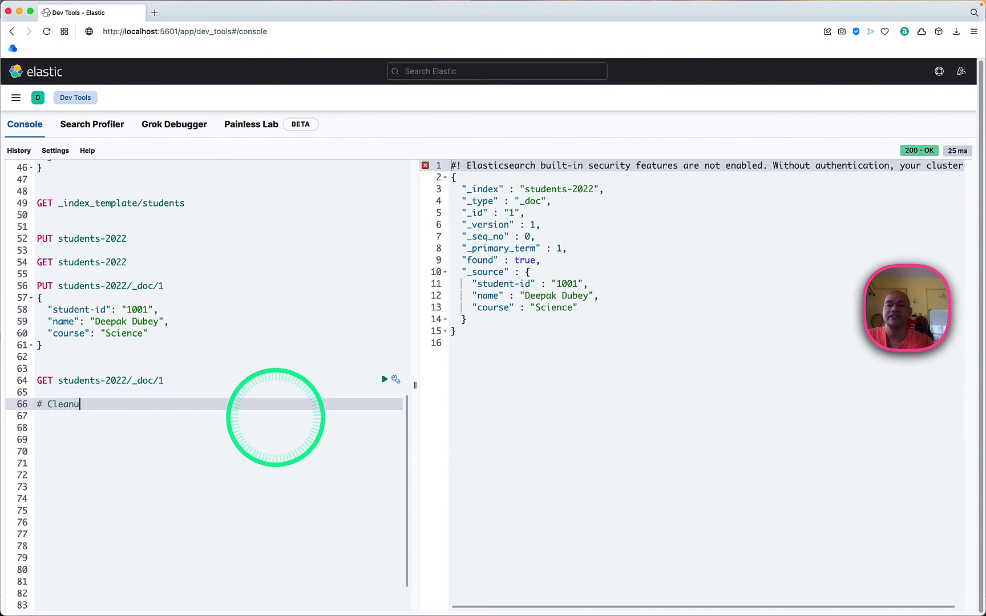
text(# Cleanup if you wish to)
key(Return)
text(DEL)
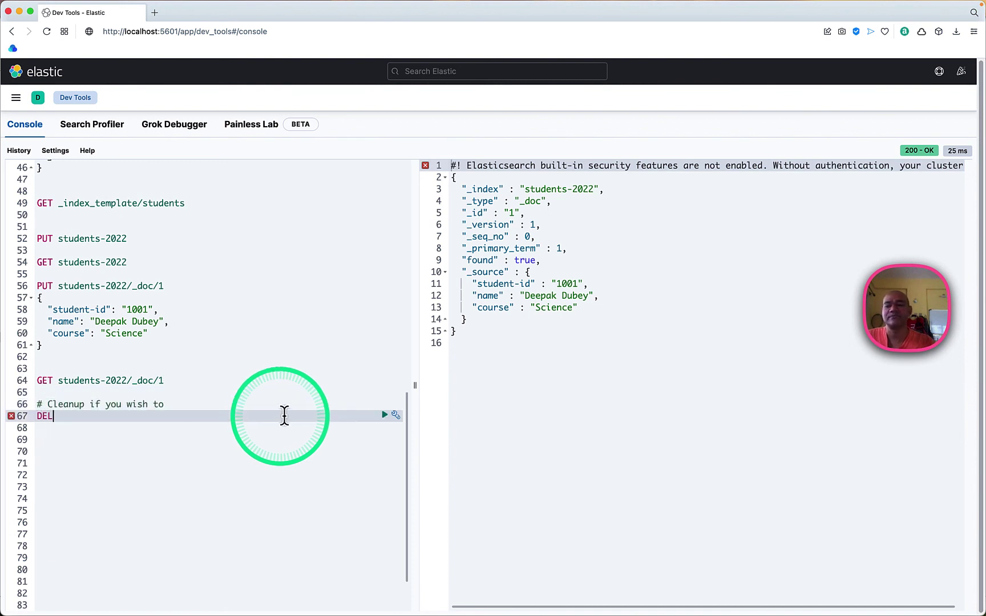
text(ETE students-2022)
key(Return)
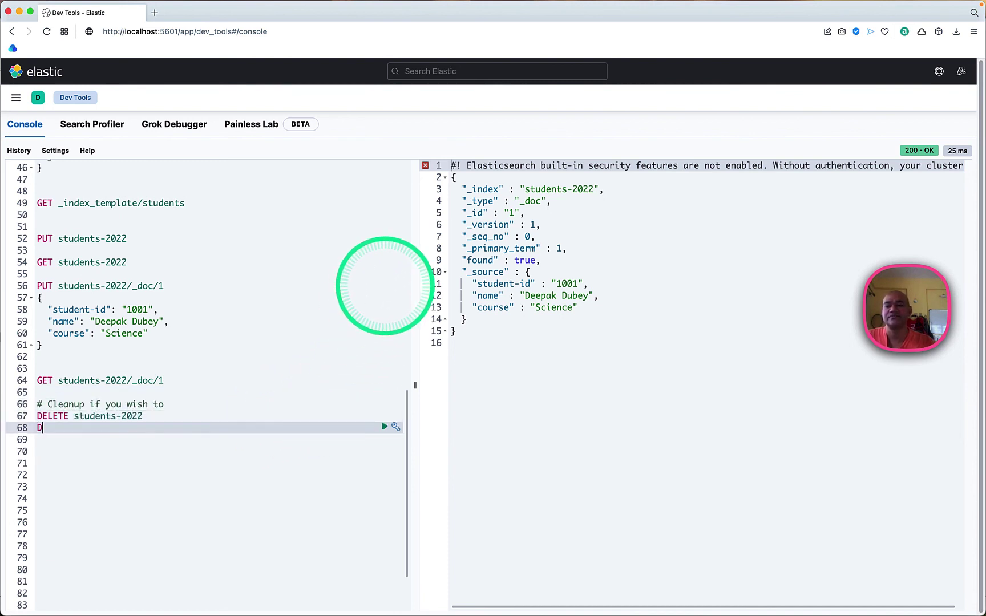
text(DELETE _index_templa)
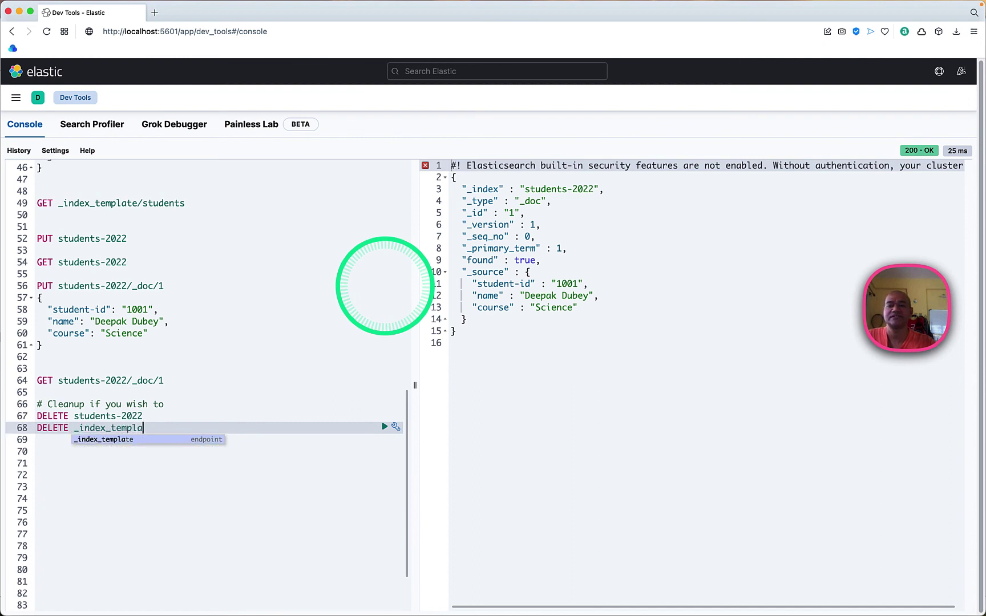
text(te/students)
key(Return)
text(DELETE _)
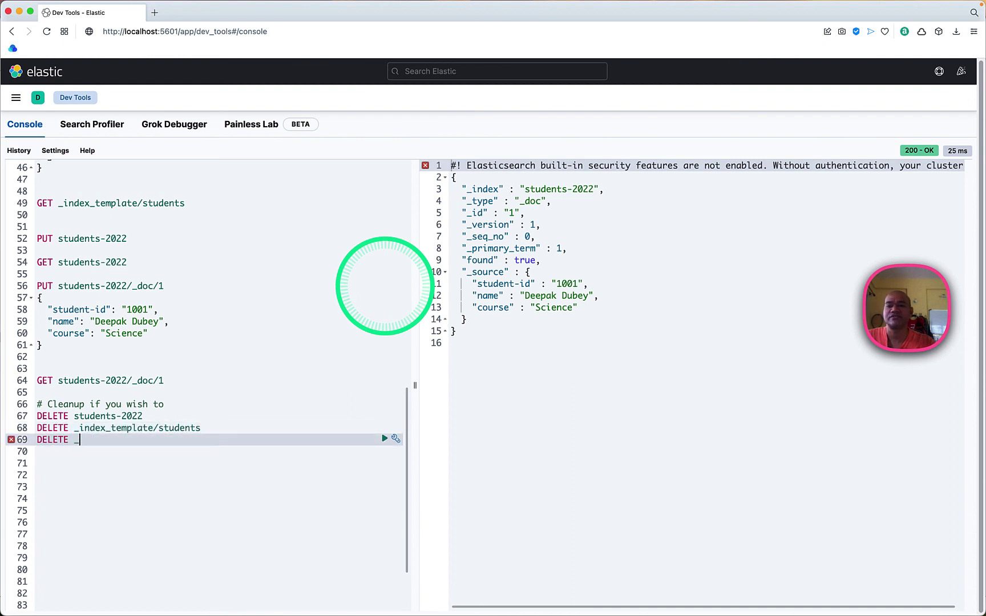
text(component_template/)
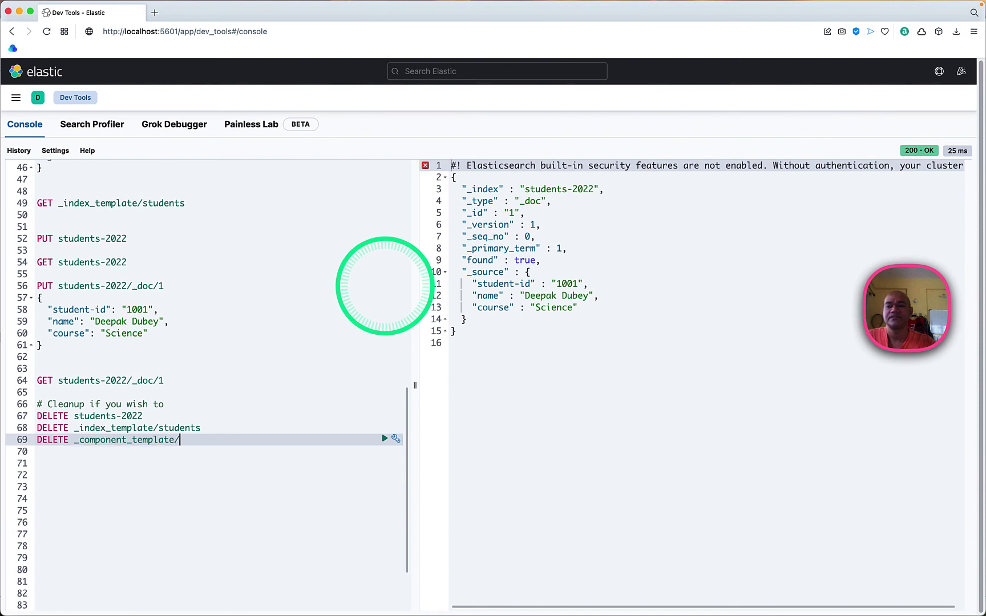
text(mysettings)
key(super+Return)
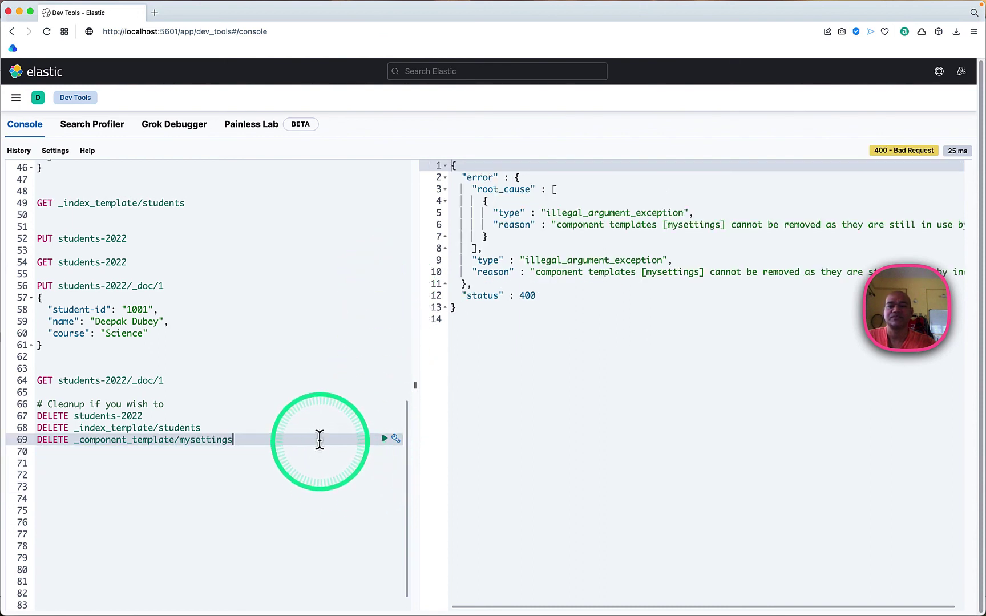
Step: Run the DELETE requests for students-2022, the students index template and mysettings in order
click(307, 414)
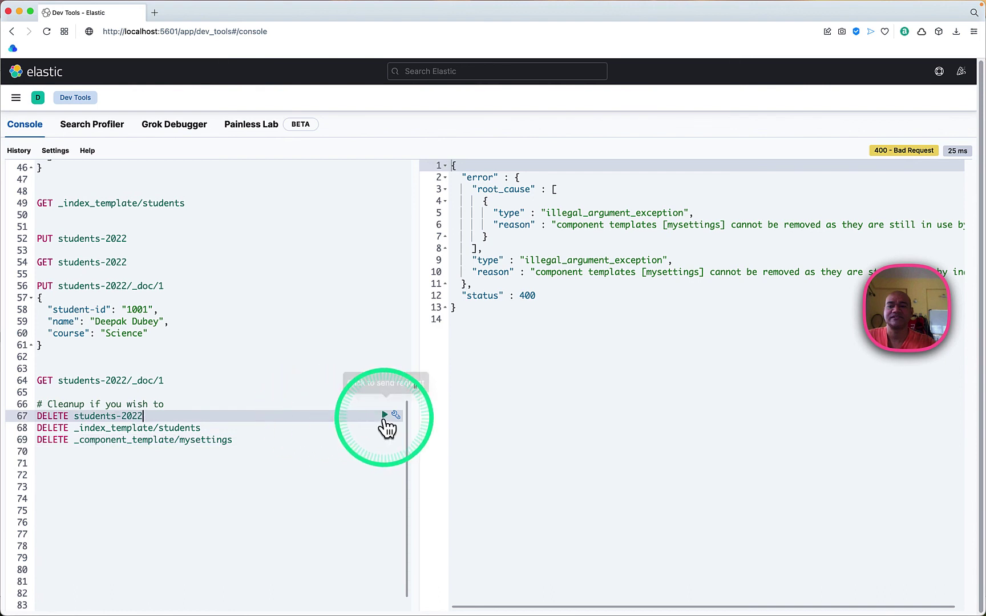
click(385, 415)
click(315, 429)
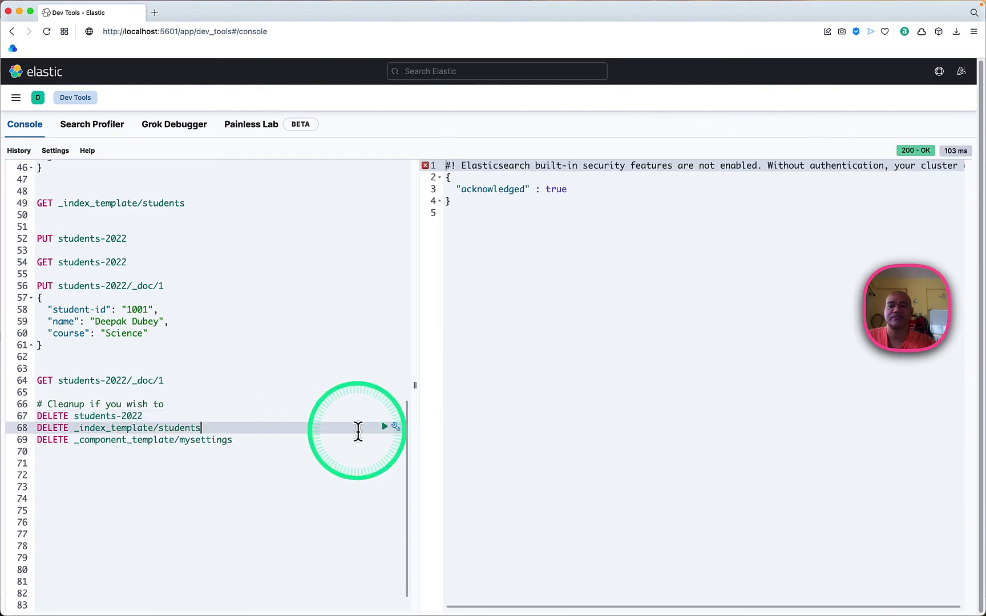
click(385, 426)
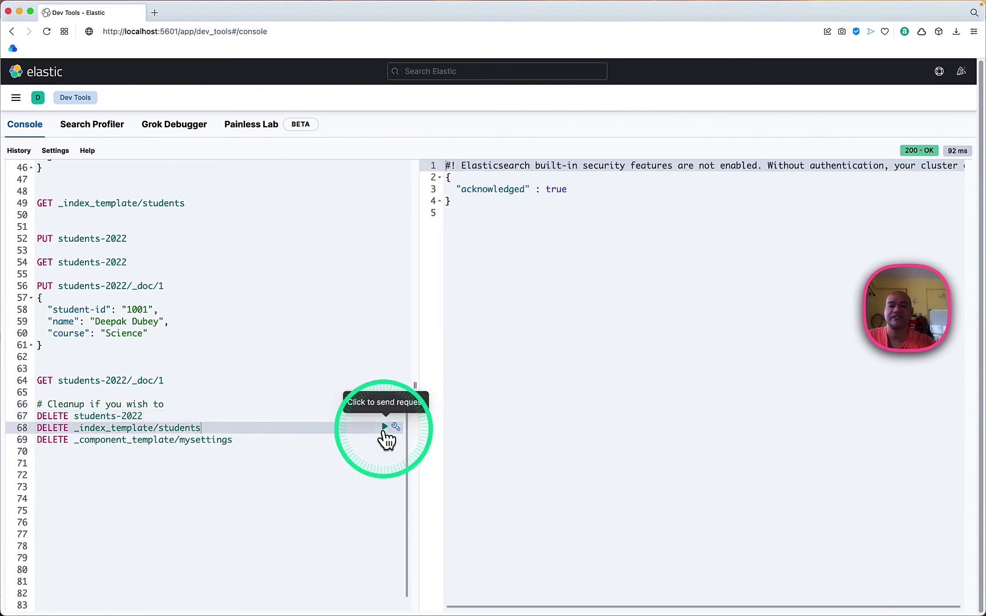
click(309, 444)
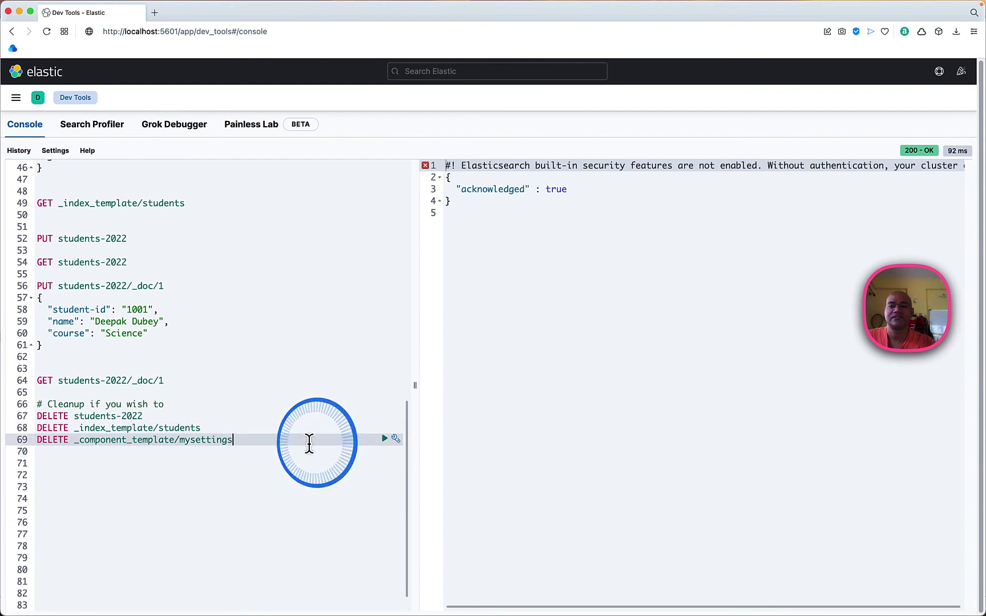
click(385, 438)
click(280, 417)
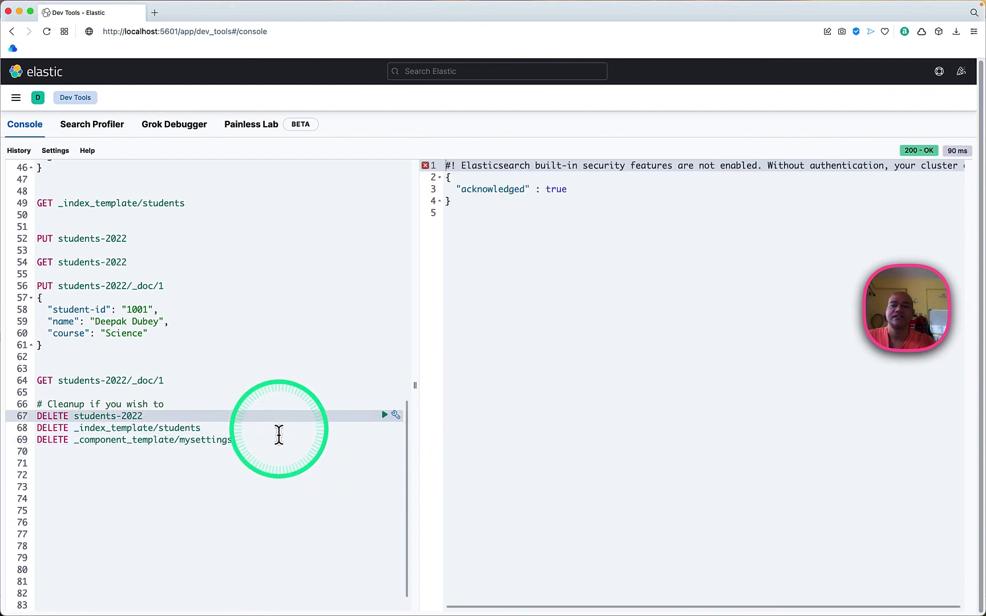
click(279, 449)
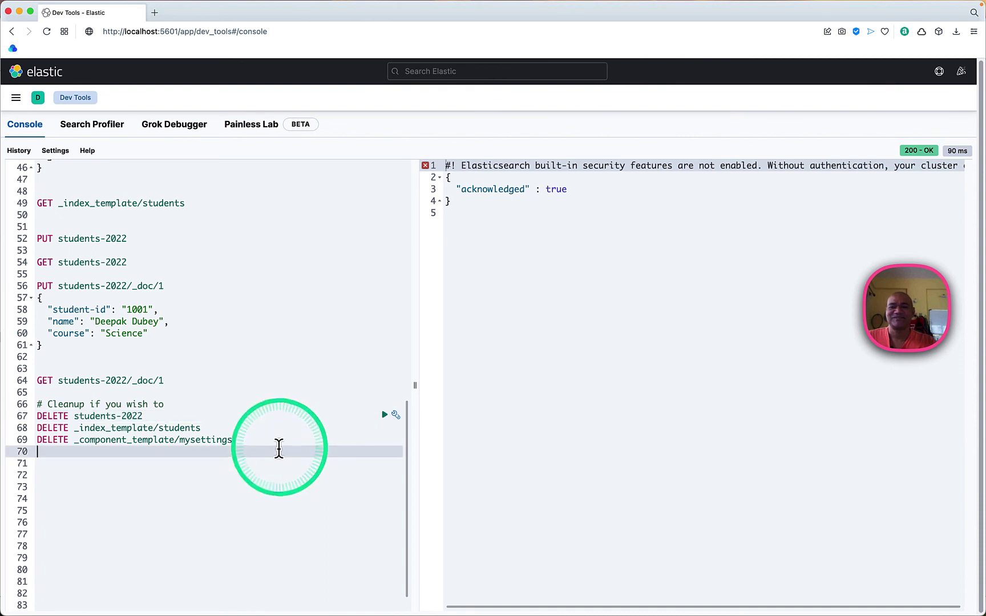